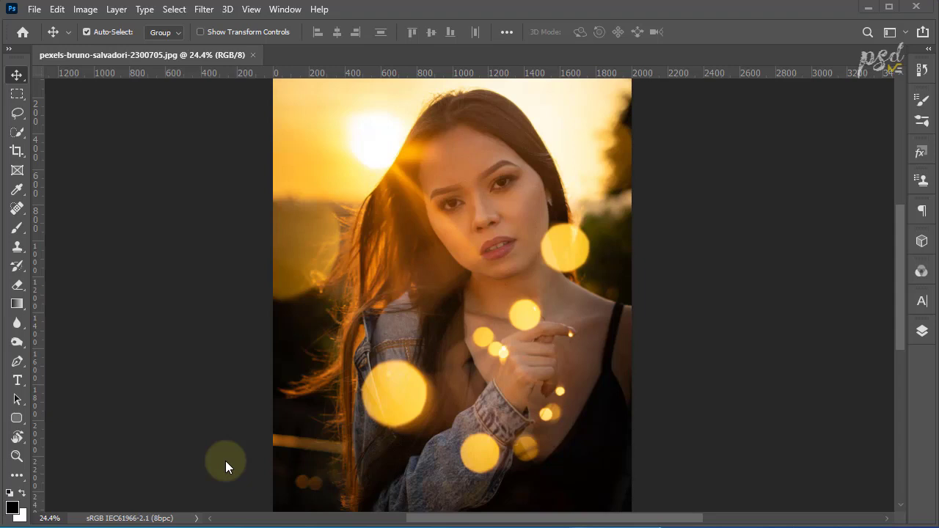
# Show the Layers panel, which lists only the locked Background layer
pyautogui.click(203, 10)
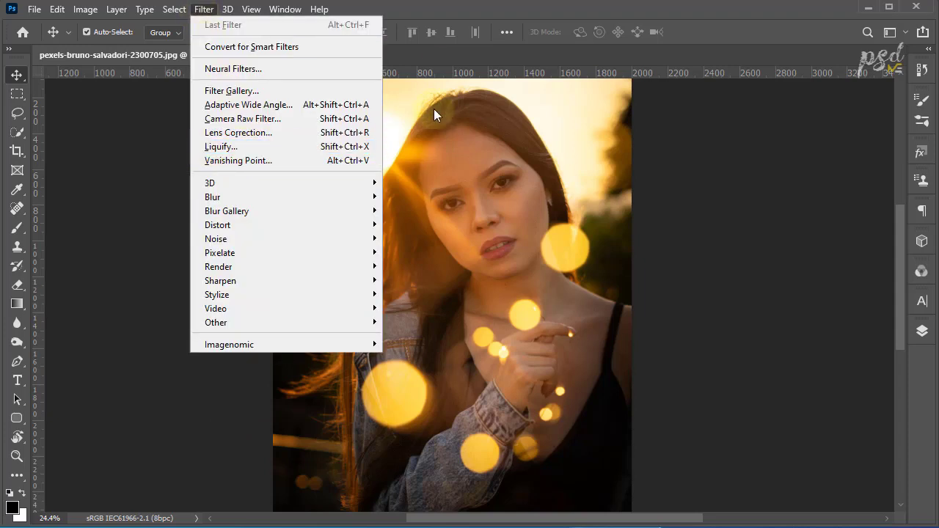
pyautogui.click(432, 30)
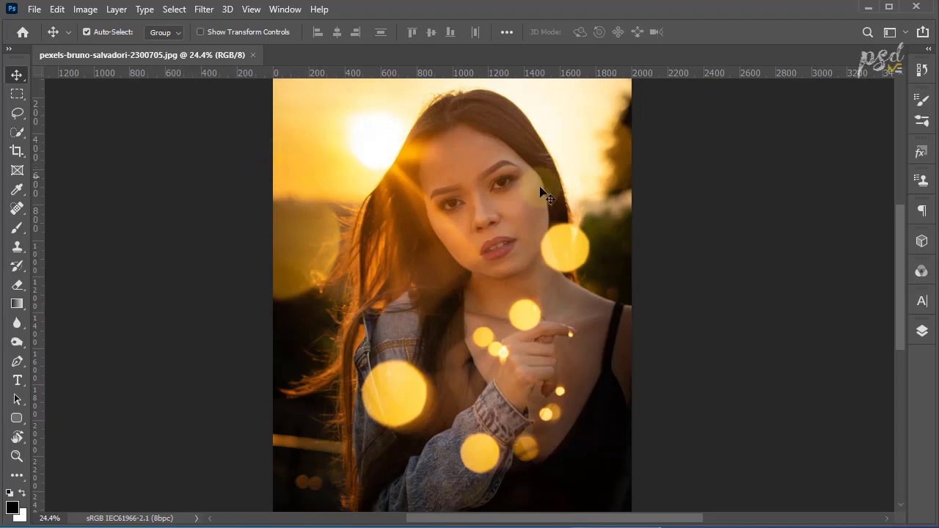
pyautogui.click(923, 332)
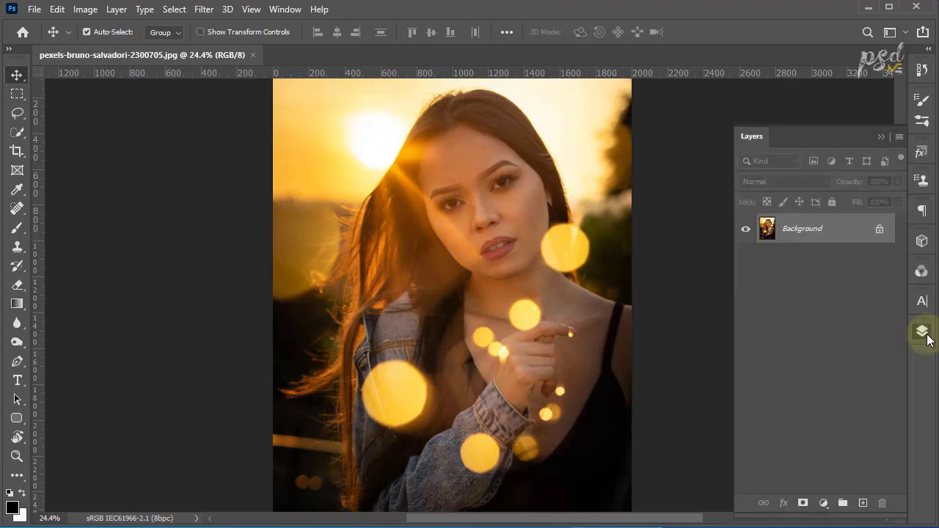
pyautogui.click(922, 332)
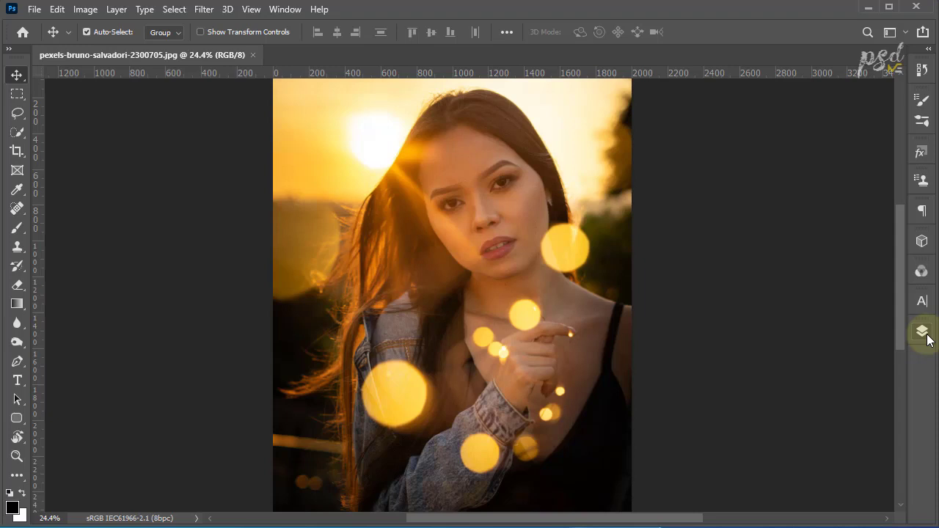
pyautogui.click(923, 331)
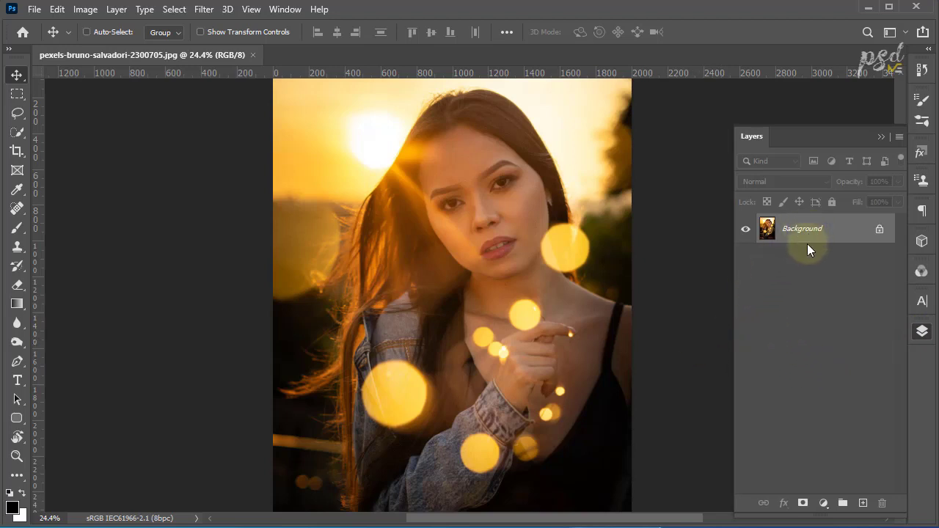
# Duplicate Background into Layer 1 with Ctrl+J, then zoom and pan onto the woman's face
pyautogui.hotkey('ctrl', 'j')
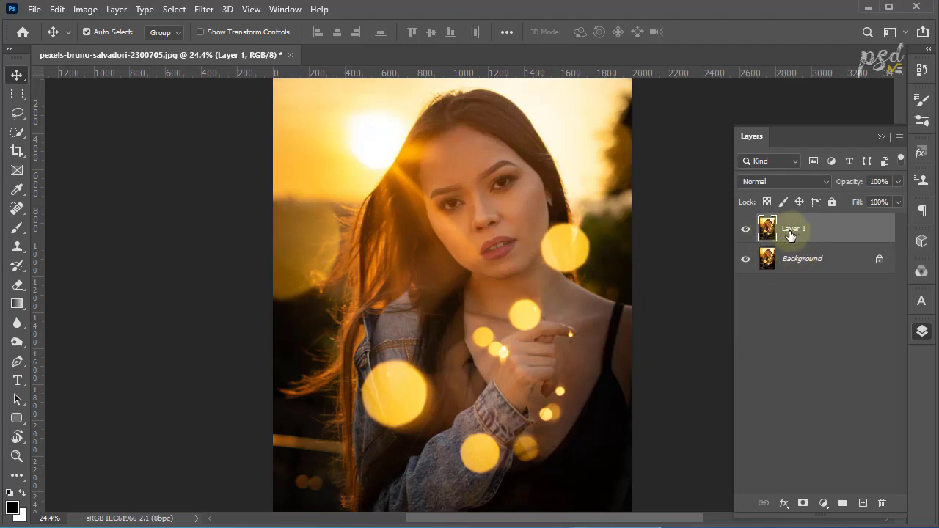
pyautogui.scroll(5, 544, 233)
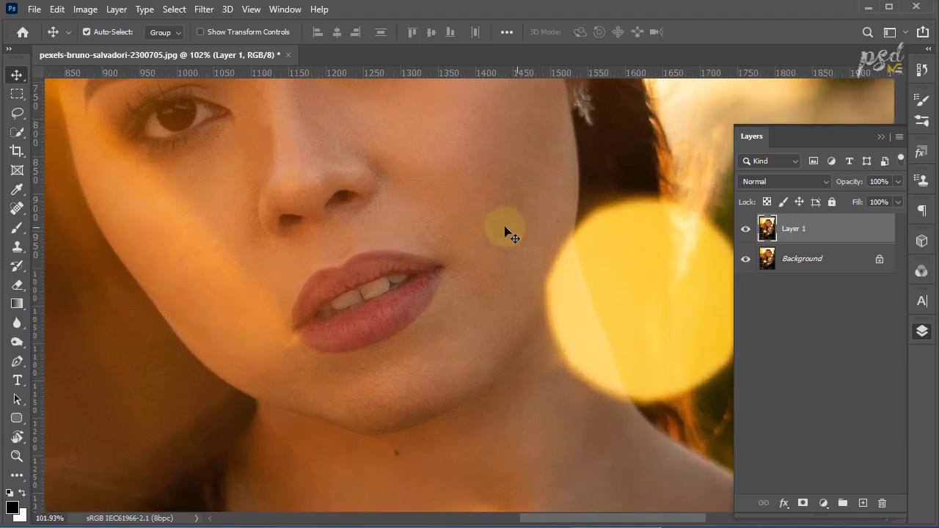
pyautogui.scroll(1, 484, 282)
pyautogui.scroll(1, 547, 323)
pyautogui.scroll(-2, 545, 312)
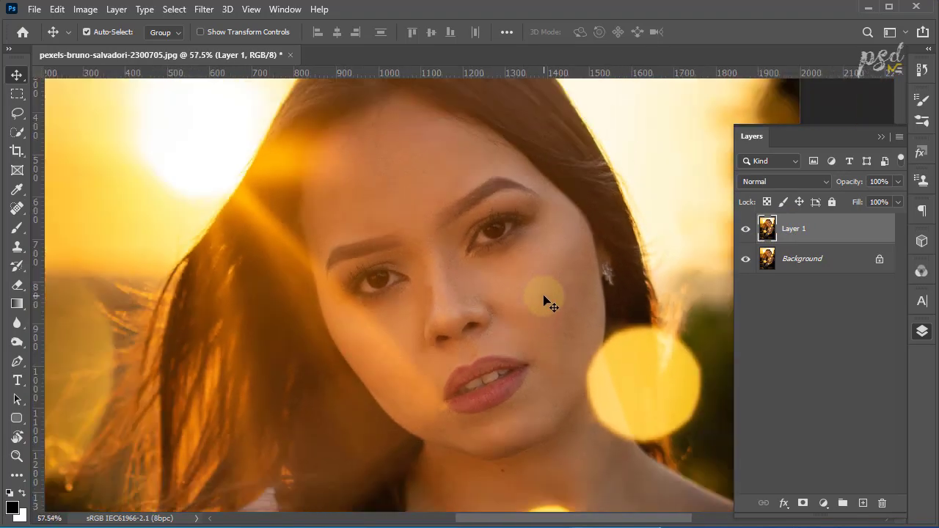
pyautogui.scroll(-1, 532, 316)
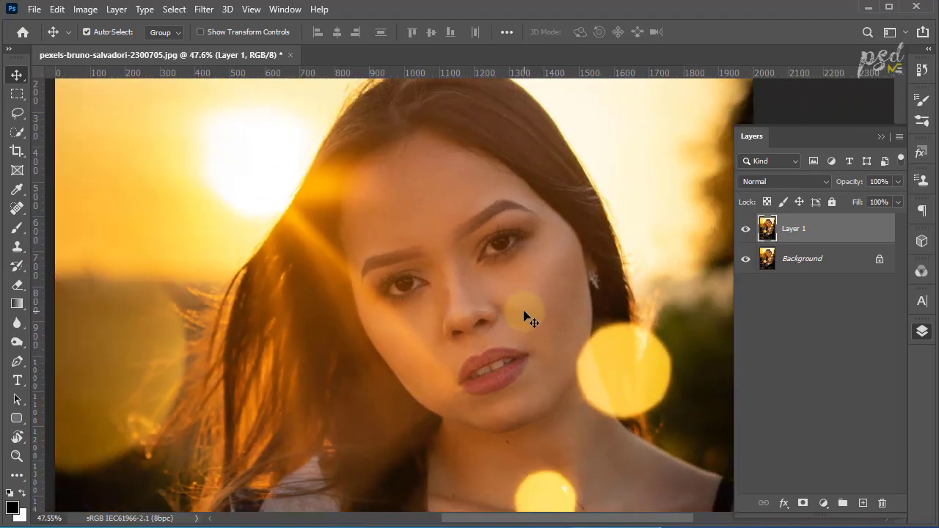
pyautogui.moveTo(524, 314); pyautogui.dragTo(435, 311)
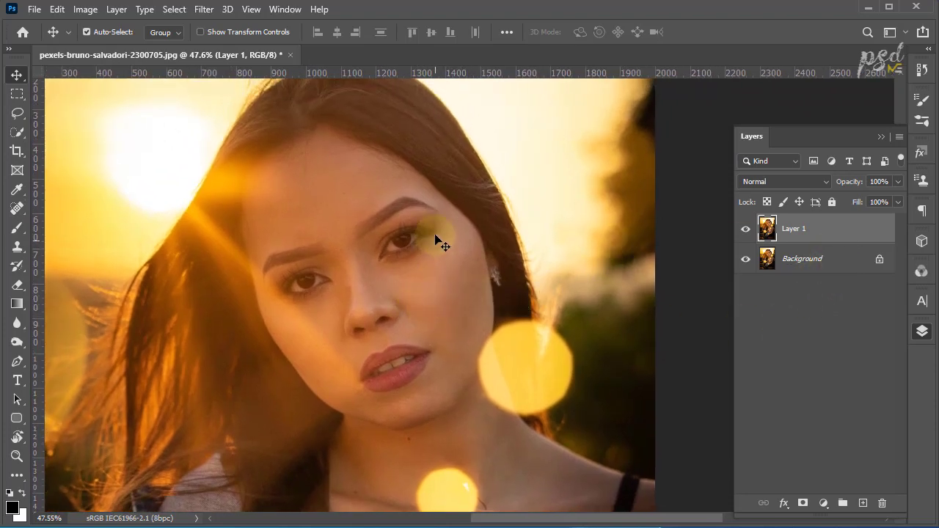
# Open Filter > Liquify on Layer 1, with Face-Aware Liquify detecting Face #1
pyautogui.click(206, 9)
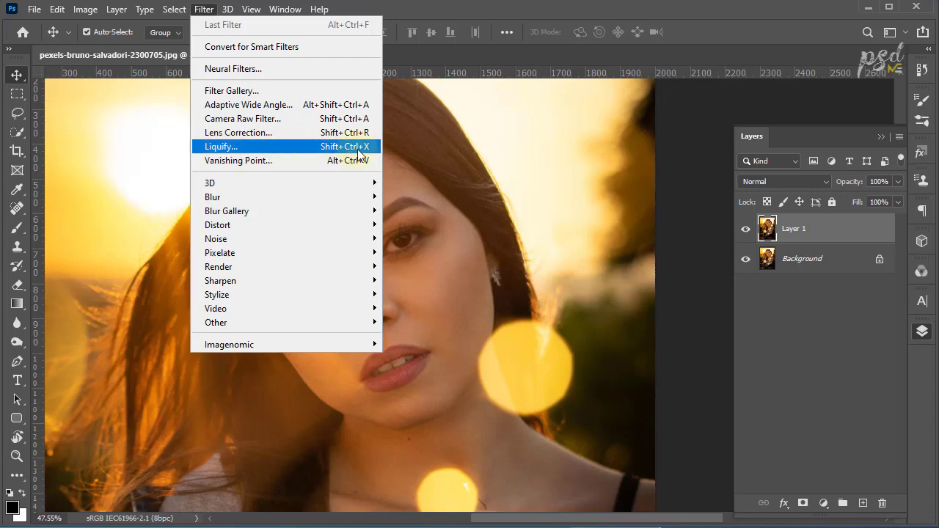
pyautogui.click(358, 150)
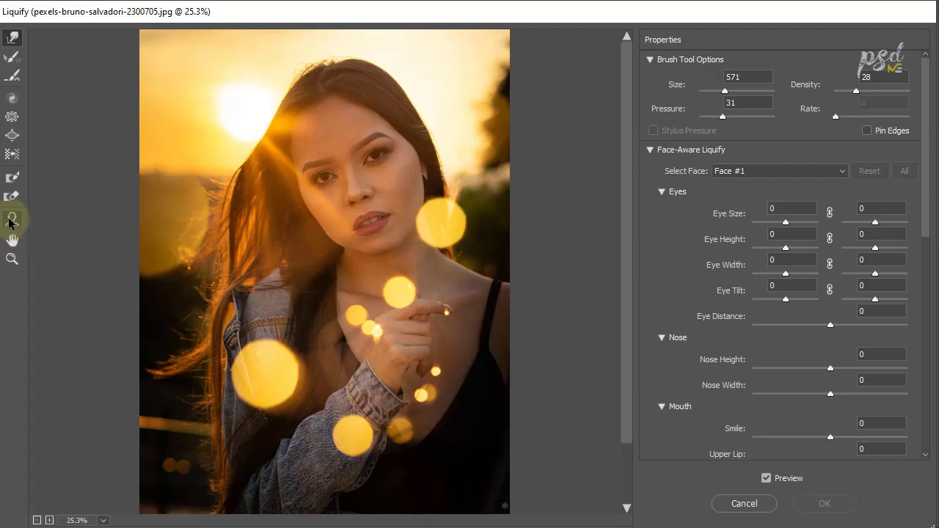
pyautogui.click(8, 219)
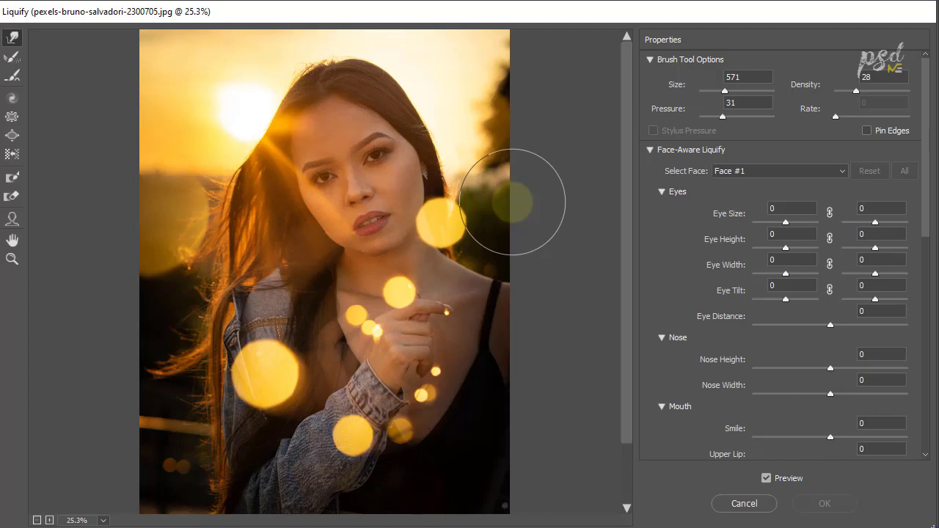
pyautogui.moveTo(513, 202); pyautogui.dragTo(472, 198)
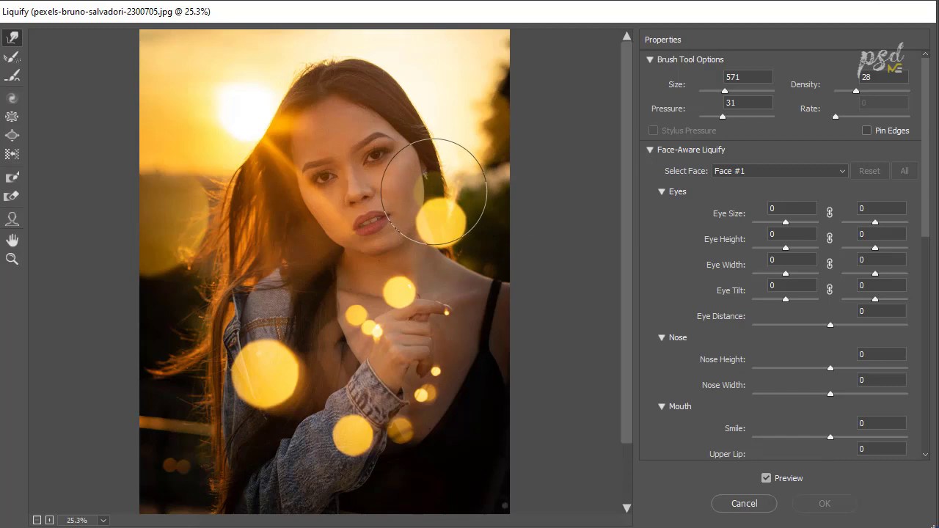
pyautogui.moveTo(434, 191); pyautogui.dragTo(424, 192)
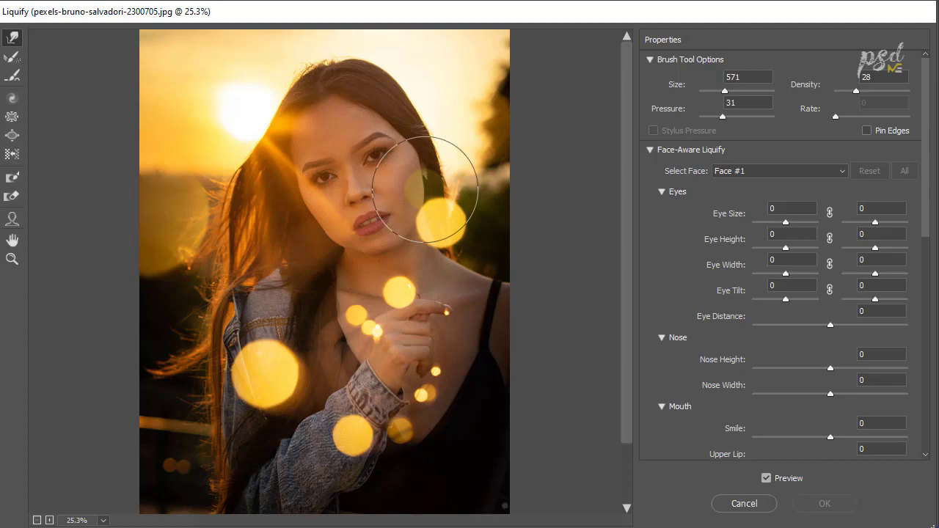
pyautogui.moveTo(425, 190); pyautogui.dragTo(409, 166)
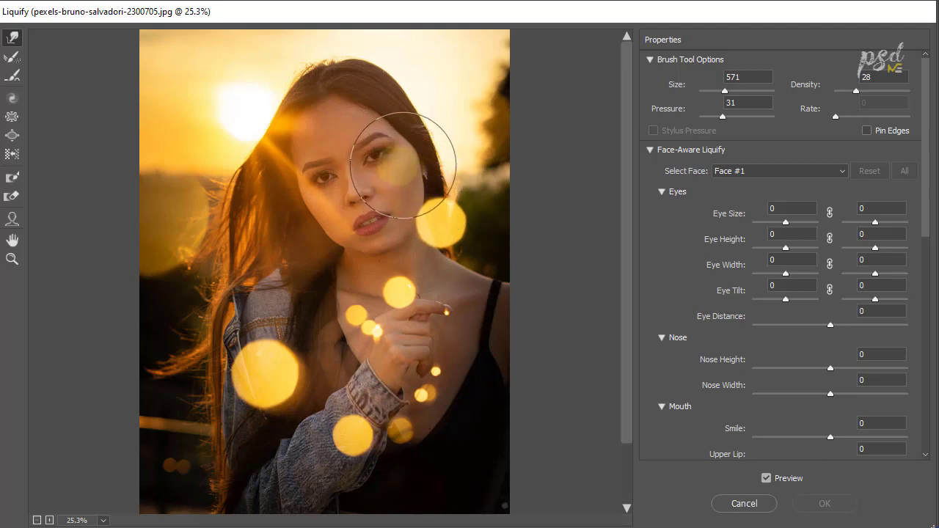
pyautogui.moveTo(428, 166); pyautogui.dragTo(391, 169)
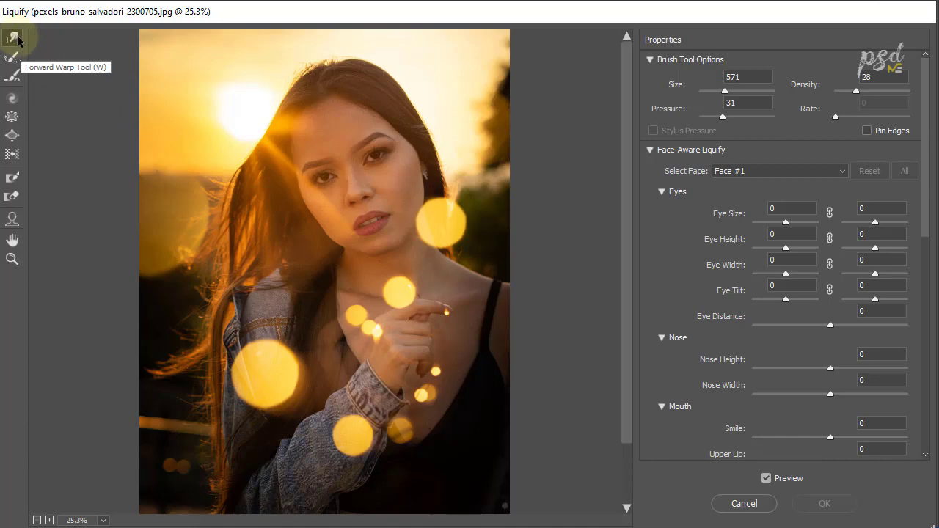
# Zoom in on the portrait and pan the Liquify view onto the woman's lips
pyautogui.click(16, 221)
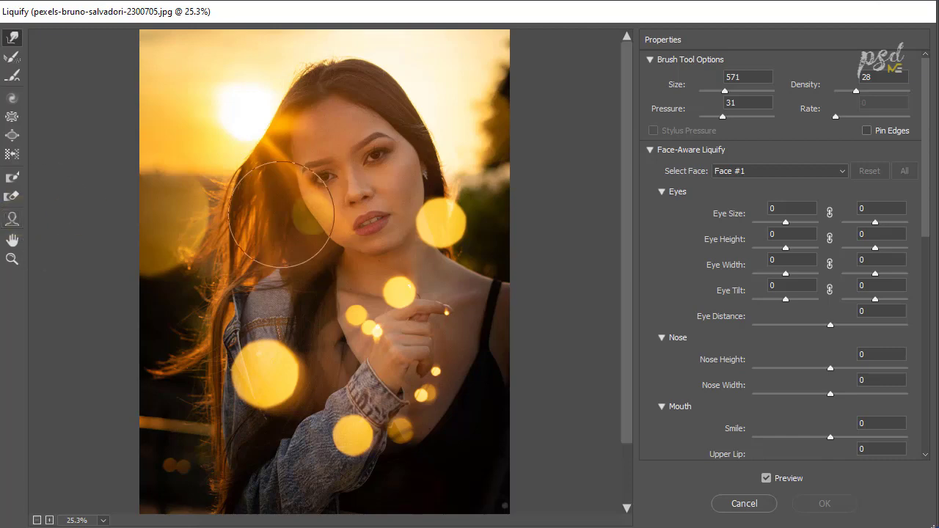
pyautogui.hotkey('ctrl', '+')
pyautogui.scroll(5, 405, 170)
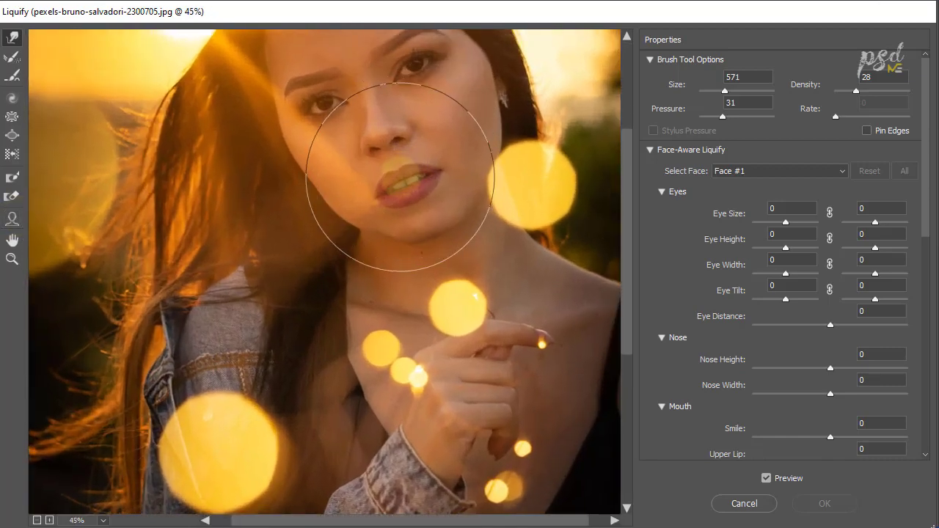
pyautogui.moveTo(414, 156); pyautogui.dragTo(304, 325)
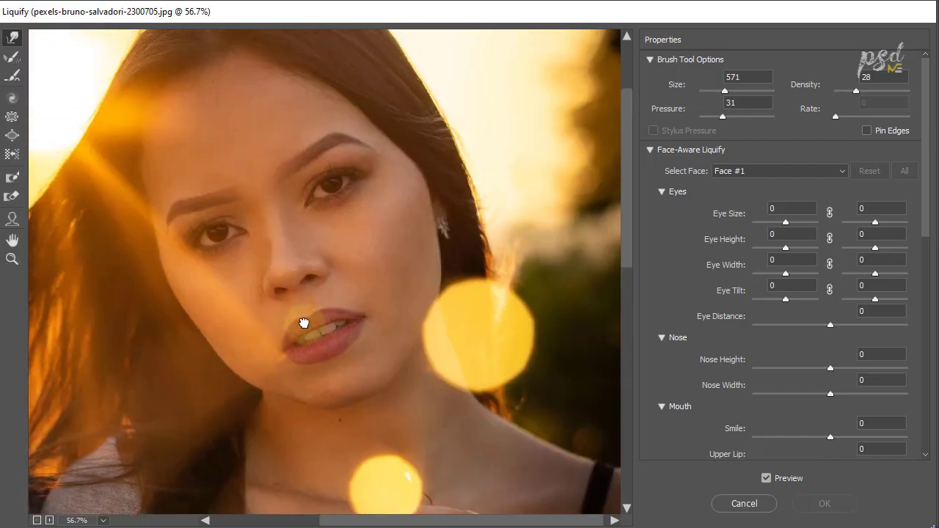
# Resize the warp brush to Size 25, Pressure 35, undoing the accidental lip warp
pyautogui.press('[')
pyautogui.moveTo(314, 294); pyautogui.dragTo(352, 278)
pyautogui.press('[')
pyautogui.press('[')
pyautogui.press('[')
pyautogui.press('[')
pyautogui.press('[')
pyautogui.press('[')
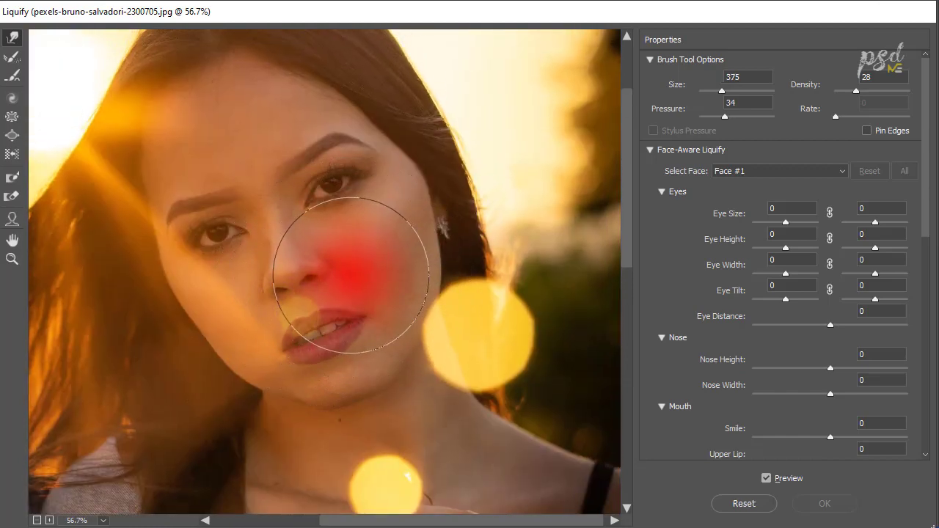
pyautogui.press(']')
pyautogui.press(']')
pyautogui.press(']')
pyautogui.press(']')
pyautogui.press(']')
pyautogui.press(']')
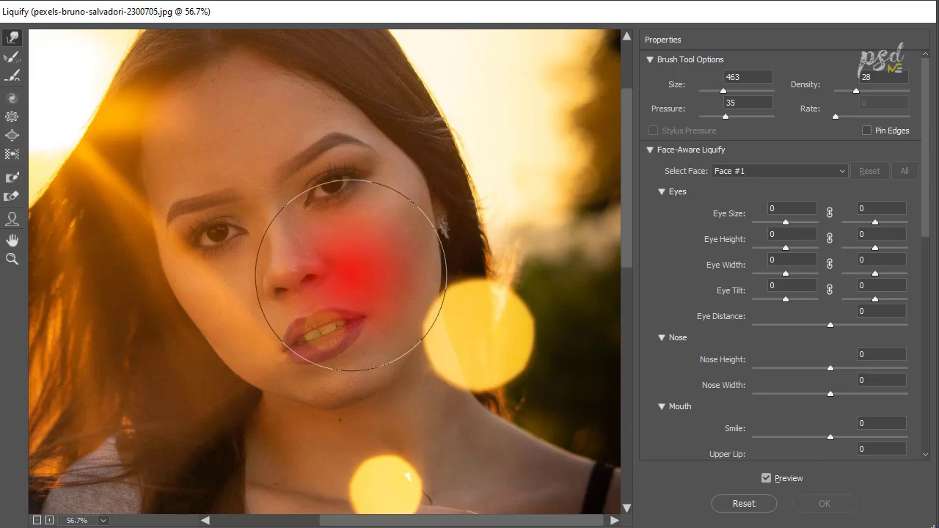
pyautogui.moveTo(350, 275); pyautogui.dragTo(345, 275)
pyautogui.hotkey('ctrl', 'z')
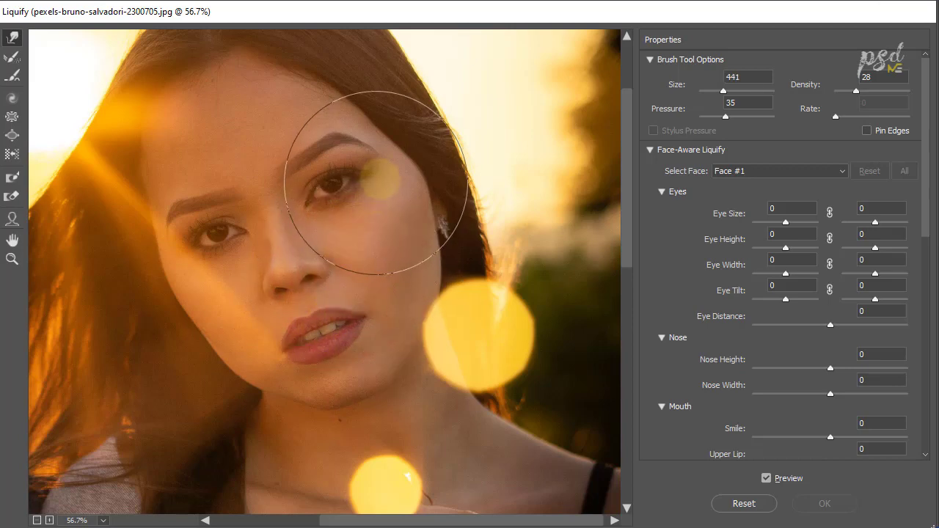
pyautogui.moveTo(364, 184); pyautogui.dragTo(374, 195)
pyautogui.press('[')
pyautogui.press('[')
pyautogui.press('[')
pyautogui.press('[')
pyautogui.press('[')
pyautogui.press('[')
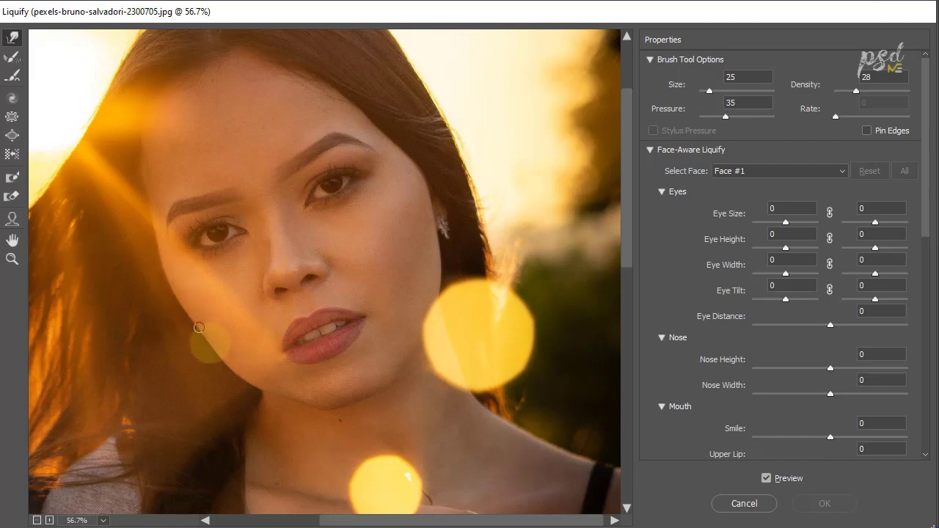
# Resize the Forward Warp brush repeatedly, settling at Size 315 with Pressure 36
pyautogui.moveTo(232, 378); pyautogui.dragTo(254, 397)
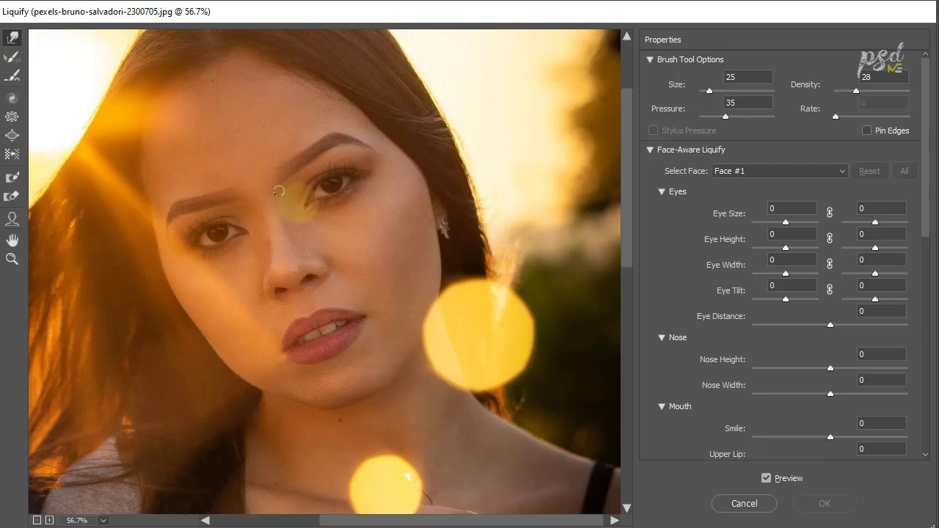
pyautogui.moveTo(305, 213)
pyautogui.mouseDown()
pyautogui.moveTo(431, 213)
pyautogui.moveTo(381, 213)
pyautogui.mouseUp()
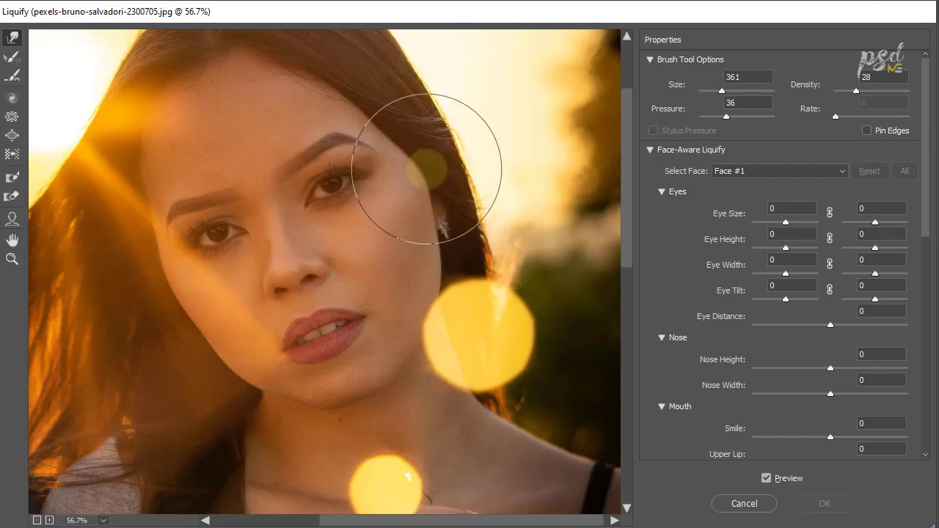
pyautogui.moveTo(415, 182)
pyautogui.mouseDown()
pyautogui.moveTo(375, 182)
pyautogui.moveTo(421, 181)
pyautogui.mouseUp()
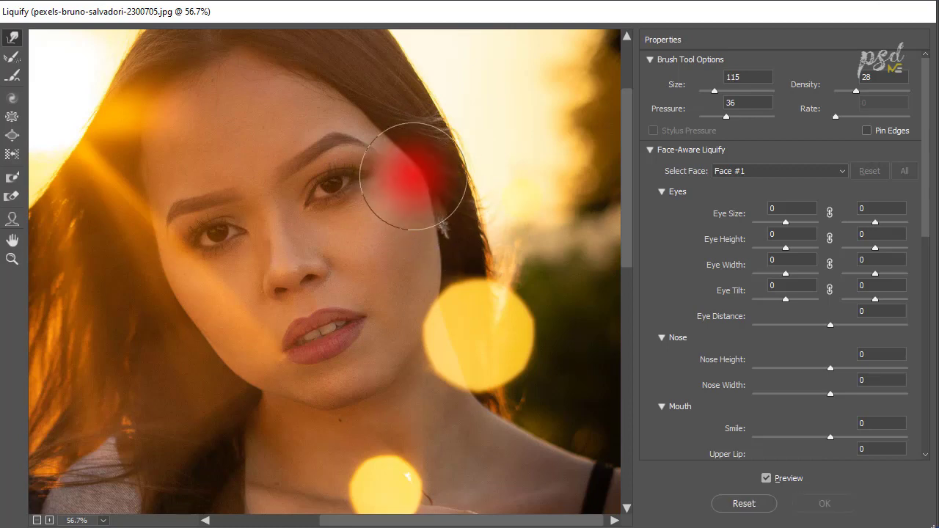
pyautogui.moveTo(412, 175)
pyautogui.mouseDown()
pyautogui.moveTo(503, 187)
pyautogui.moveTo(441, 201)
pyautogui.mouseUp()
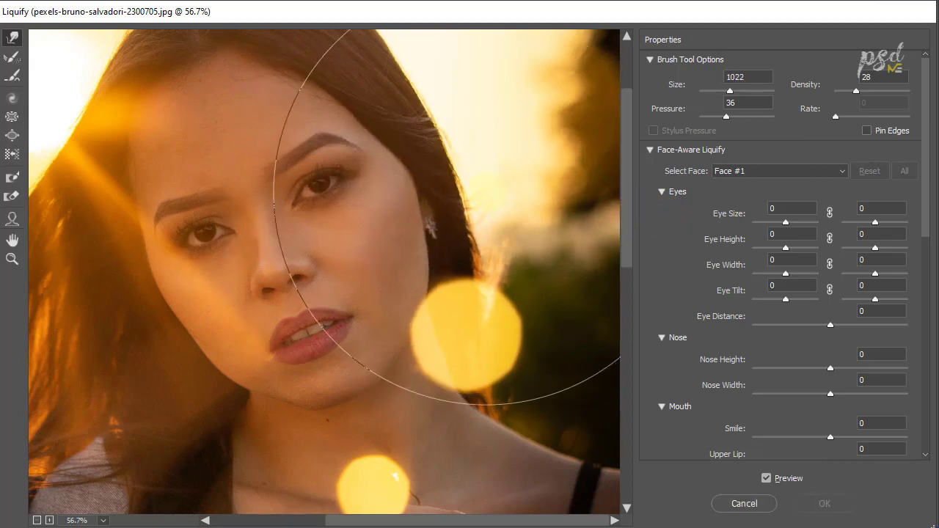
pyautogui.keyDown('alt'); pyautogui.rightClick(411, 229); pyautogui.keyUp('alt')
pyautogui.moveTo(411, 225); pyautogui.dragTo(407, 209)
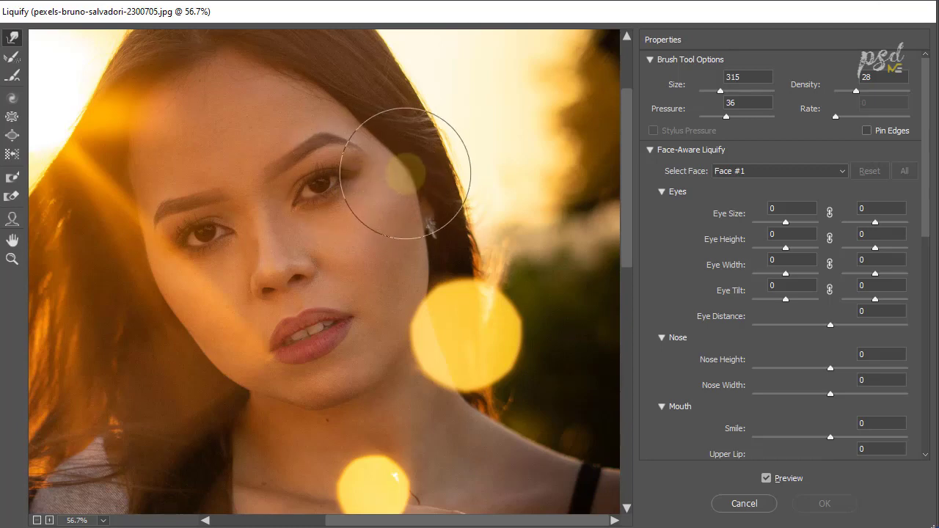
pyautogui.moveTo(405, 173)
pyautogui.mouseDown()
pyautogui.moveTo(392, 178)
pyautogui.moveTo(445, 310)
pyautogui.moveTo(377, 172)
pyautogui.moveTo(393, 178)
pyautogui.moveTo(314, 105)
pyautogui.mouseUp()
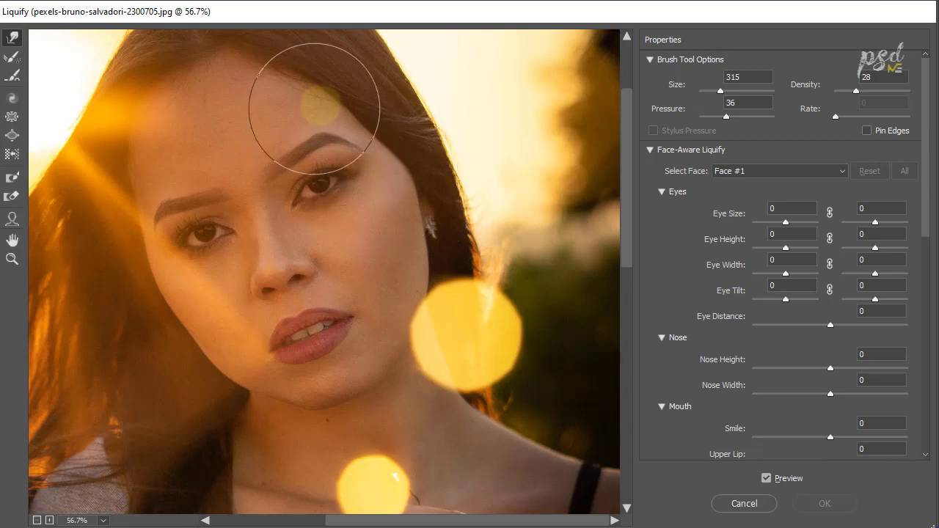
# Shrink, then enlarge the warp brush, fine-tuning it to about 335
pyautogui.press('[')
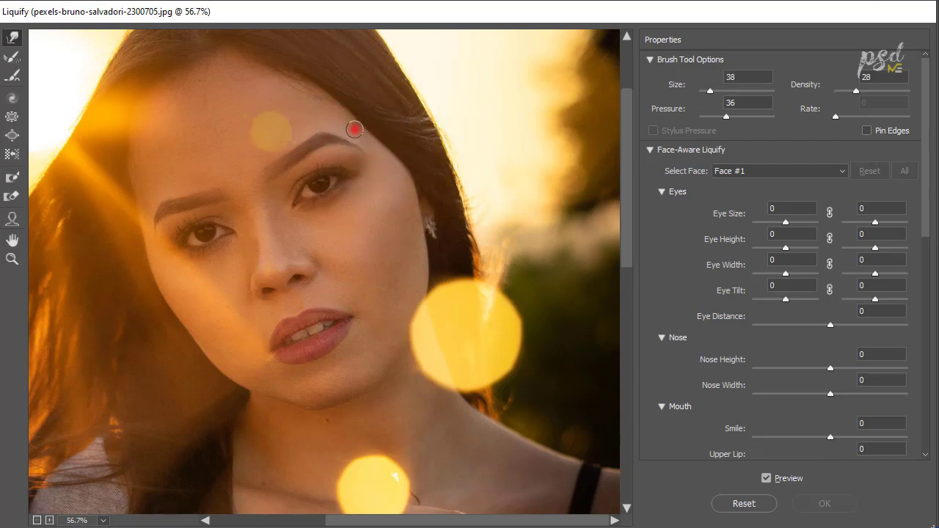
pyautogui.moveTo(279, 132)
pyautogui.mouseDown()
pyautogui.moveTo(367, 132)
pyautogui.moveTo(417, 199)
pyautogui.moveTo(431, 248)
pyautogui.moveTo(411, 193)
pyautogui.moveTo(371, 130)
pyautogui.moveTo(417, 230)
pyautogui.moveTo(417, 152)
pyautogui.mouseUp()
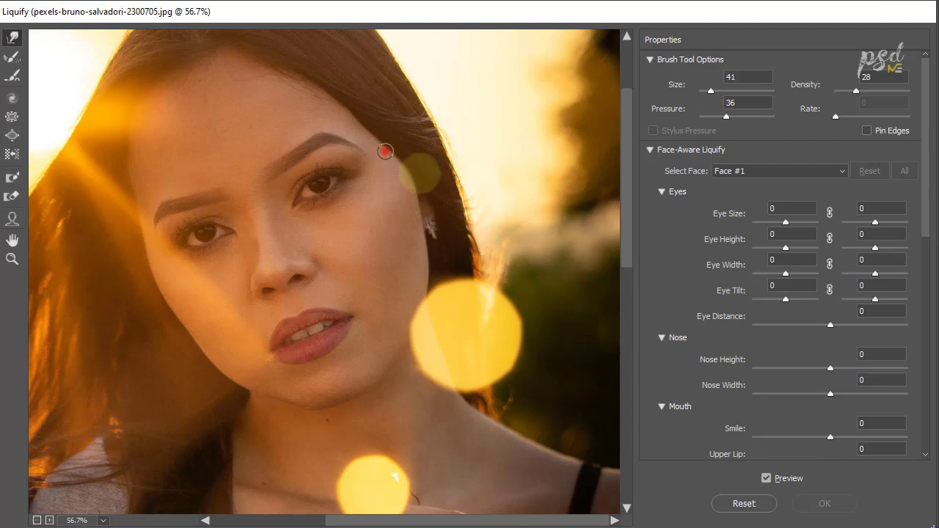
pyautogui.moveTo(385, 151); pyautogui.dragTo(451, 151)
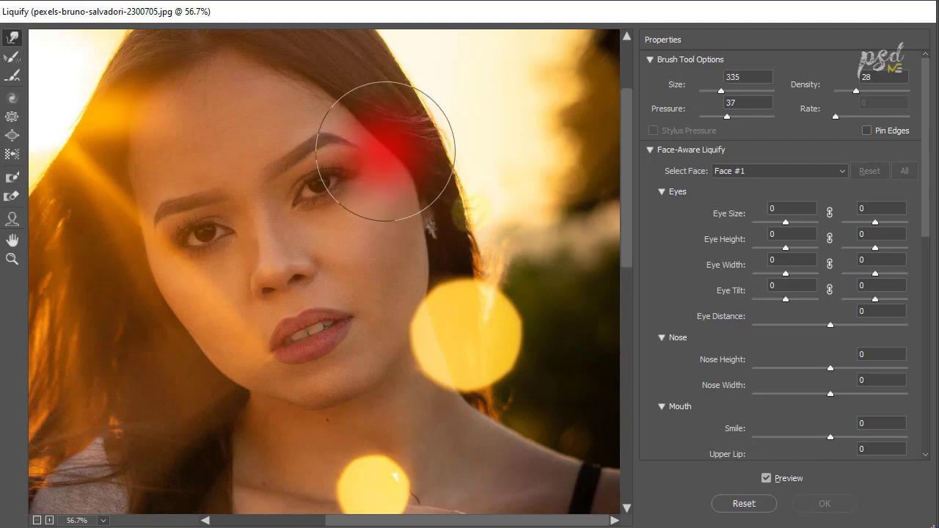
pyautogui.moveTo(385, 151)
pyautogui.mouseDown()
pyautogui.moveTo(375, 156)
pyautogui.moveTo(405, 175)
pyautogui.moveTo(374, 168)
pyautogui.mouseUp()
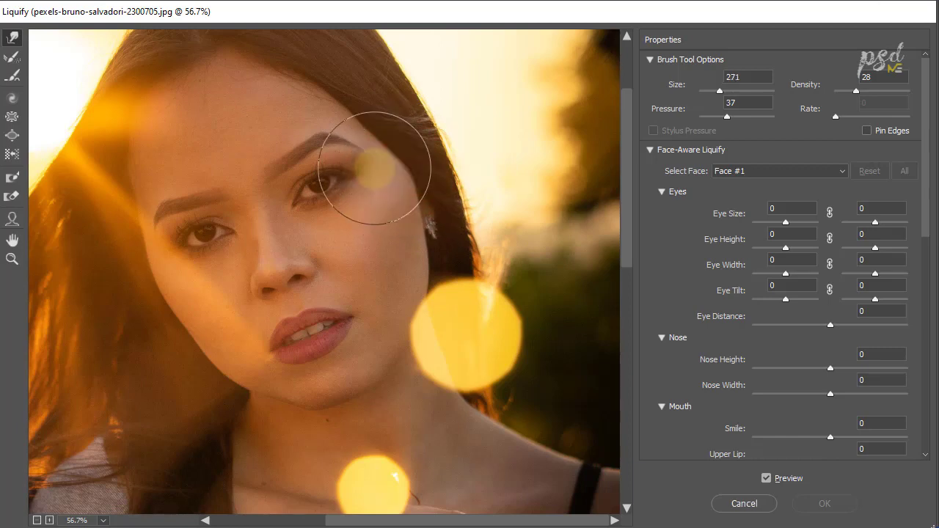
# Test warps beside her eye and raise brush Density to 82 and Pressure to 92
pyautogui.moveTo(374, 168)
pyautogui.mouseDown()
pyautogui.moveTo(354, 168)
pyautogui.moveTo(380, 177)
pyautogui.mouseUp()
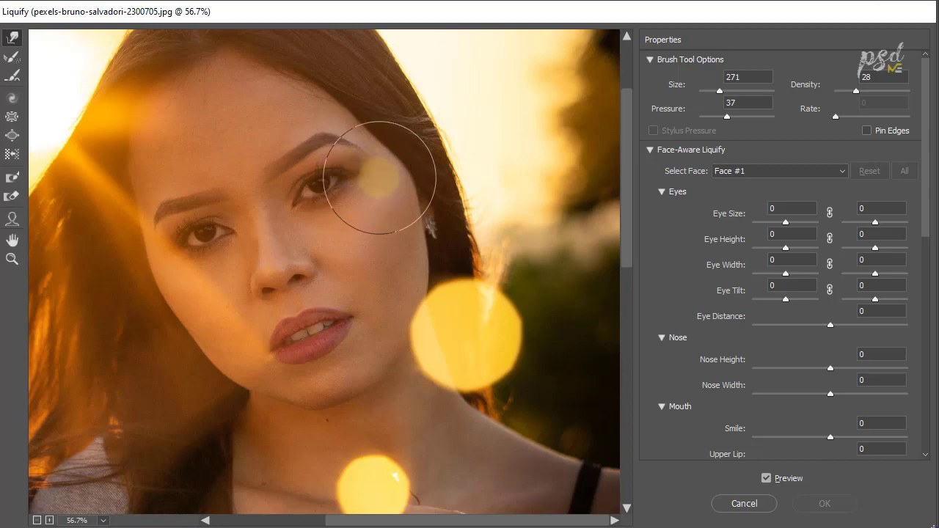
pyautogui.moveTo(380, 178); pyautogui.dragTo(609, 143)
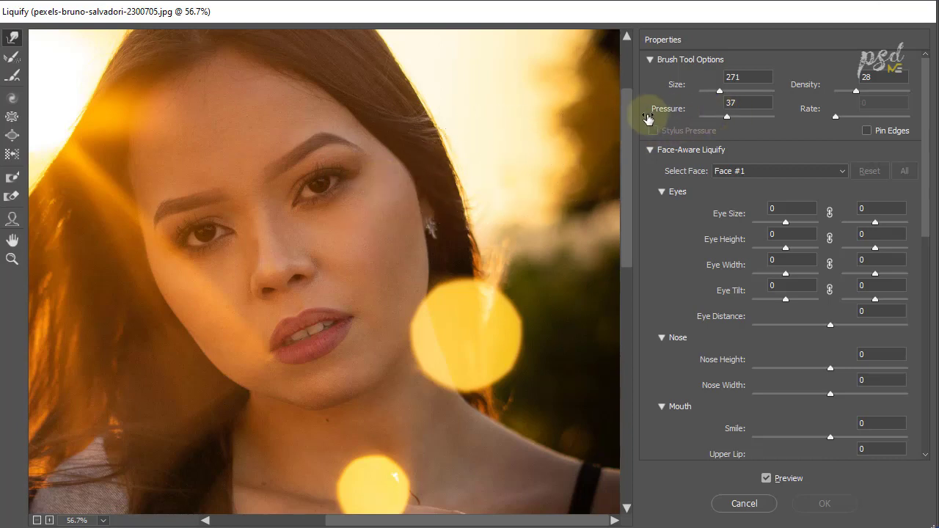
pyautogui.moveTo(633, 137); pyautogui.dragTo(446, 171)
pyautogui.moveTo(885, 96); pyautogui.dragTo(895, 96)
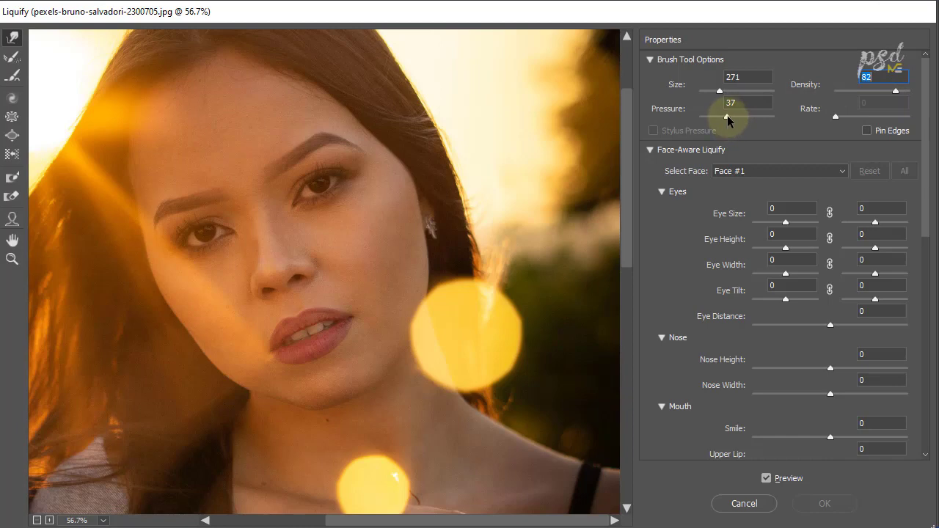
pyautogui.moveTo(752, 117); pyautogui.dragTo(768, 117)
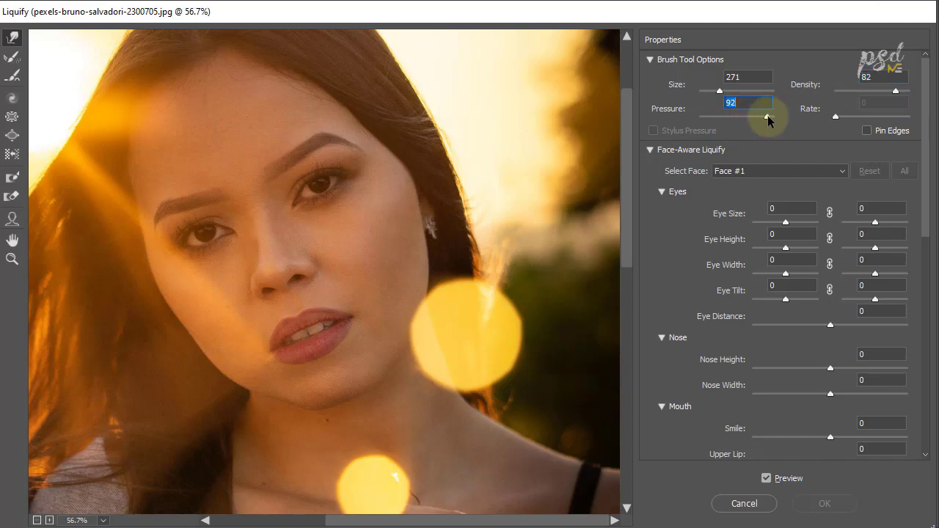
# Undo test warps near the ear and set brush Pressure 43, Density 46
pyautogui.moveTo(411, 174); pyautogui.dragTo(503, 200)
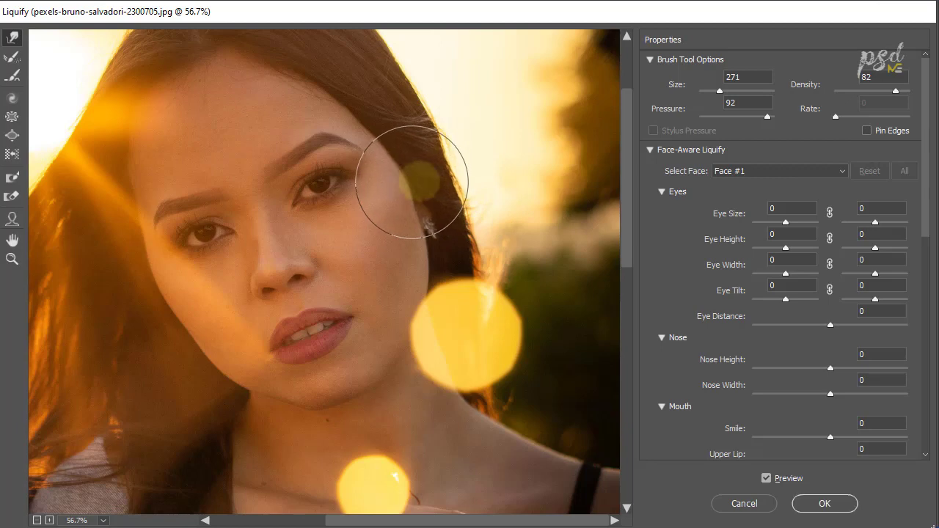
pyautogui.hotkey('ctrl', 'alt', 'z')
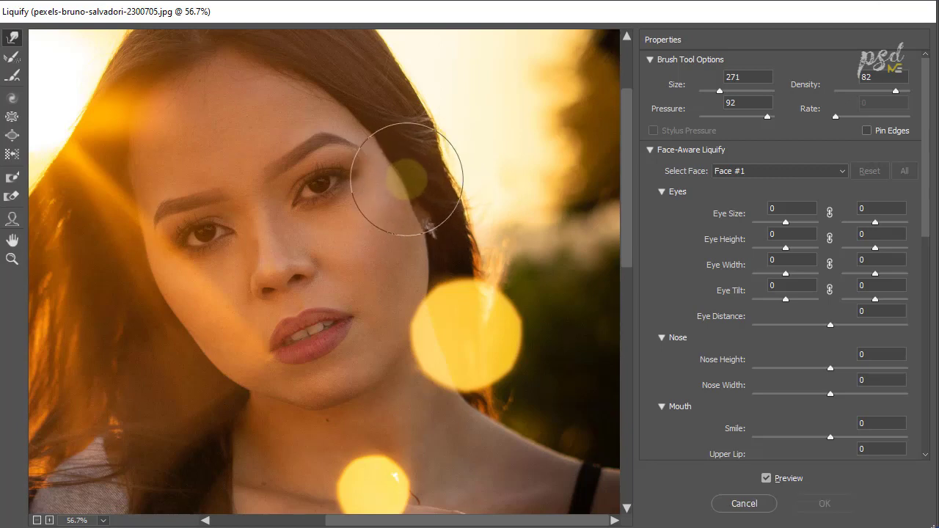
pyautogui.moveTo(399, 179); pyautogui.dragTo(510, 213)
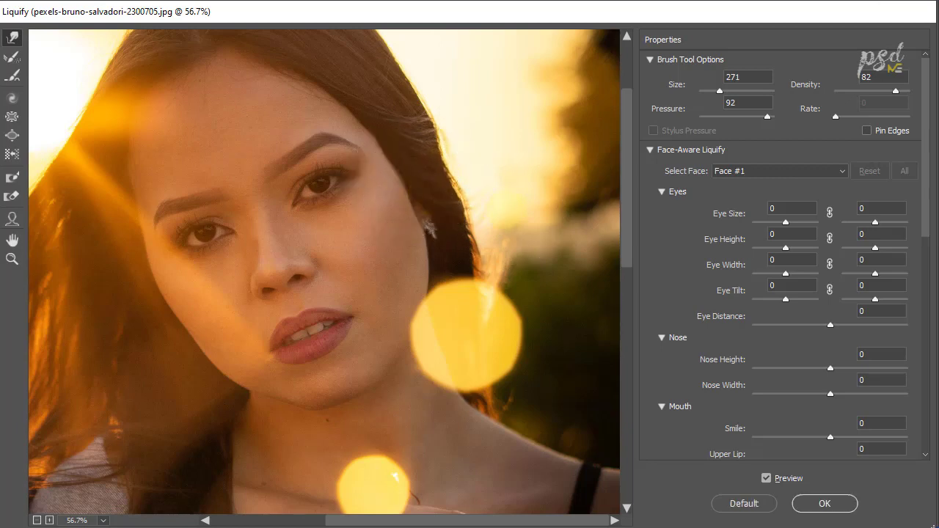
pyautogui.hotkey('ctrl', 'alt', 'z')
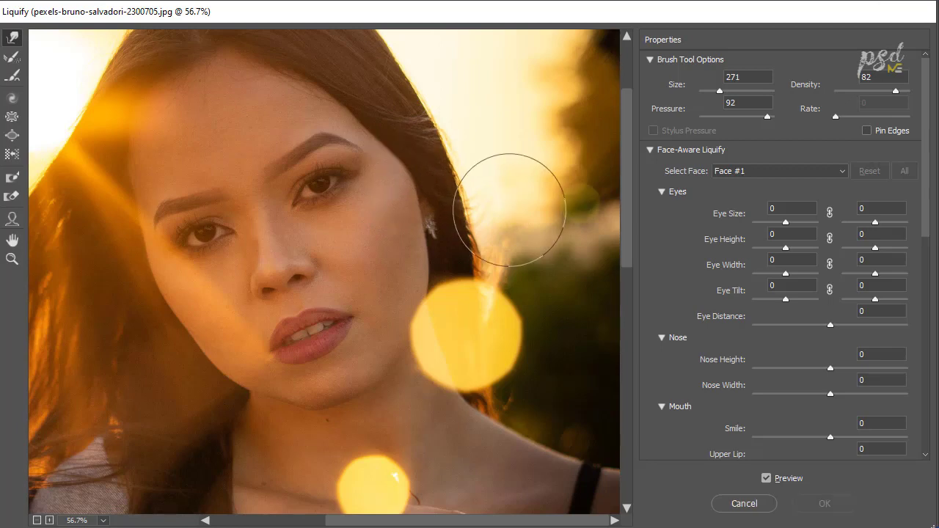
pyautogui.click(730, 116)
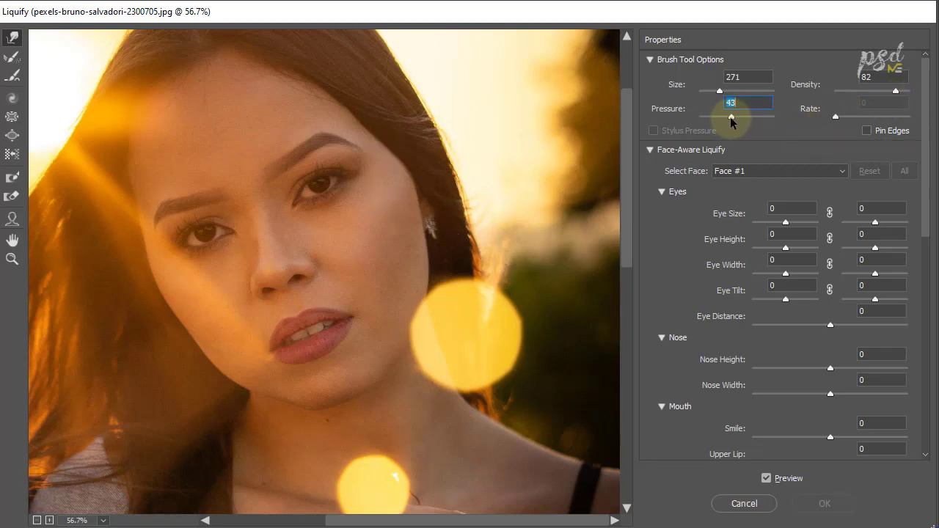
pyautogui.click(868, 90)
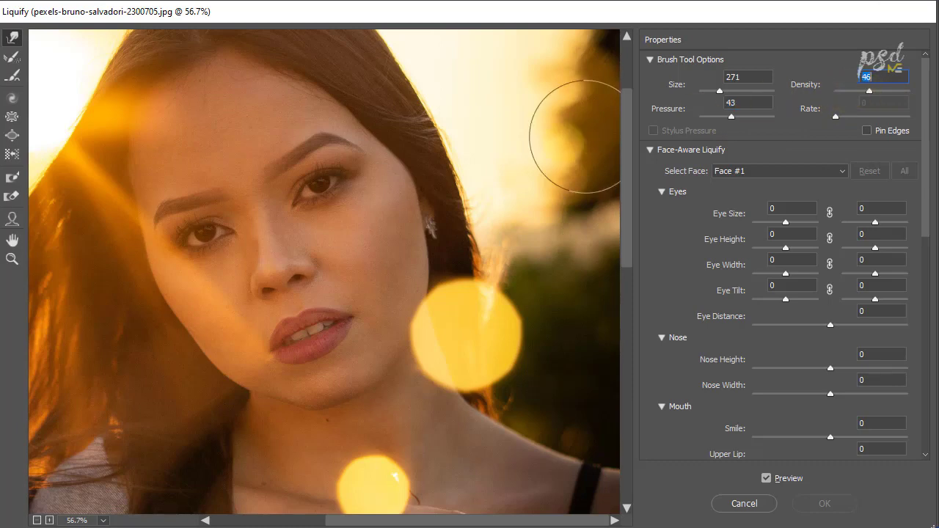
# Push the hair and jaw beside her ear upward, then re-centre the face
pyautogui.moveTo(403, 174)
pyautogui.mouseDown()
pyautogui.moveTo(392, 137)
pyautogui.moveTo(416, 184)
pyautogui.moveTo(371, 138)
pyautogui.moveTo(367, 115)
pyautogui.moveTo(387, 168)
pyautogui.moveTo(402, 144)
pyautogui.moveTo(430, 199)
pyautogui.moveTo(449, 247)
pyautogui.moveTo(437, 284)
pyautogui.mouseUp()
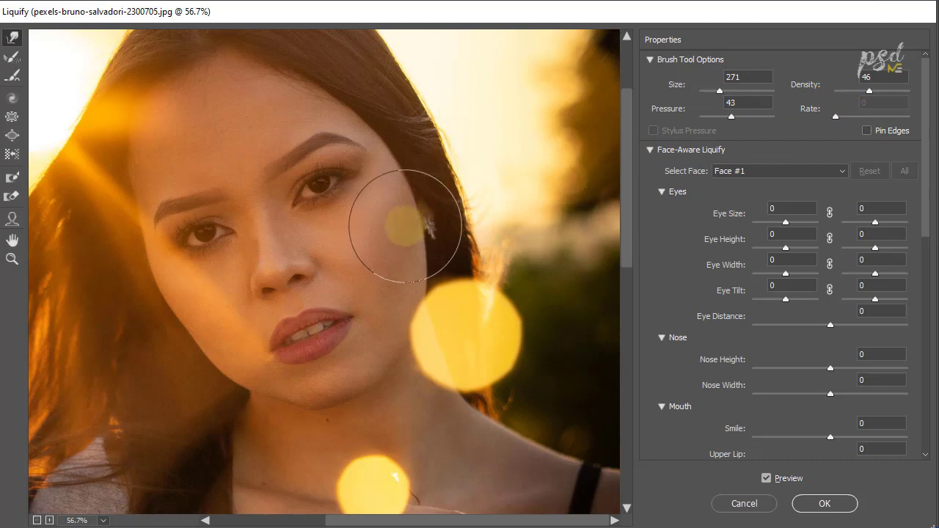
pyautogui.moveTo(243, 242); pyautogui.dragTo(285, 256)
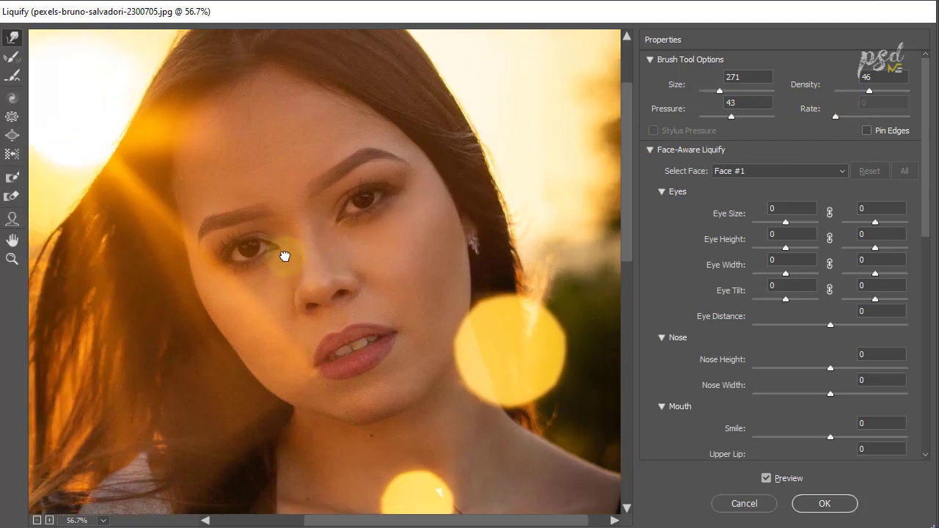
pyautogui.click(763, 478)
pyautogui.click(763, 478)
pyautogui.click(763, 478)
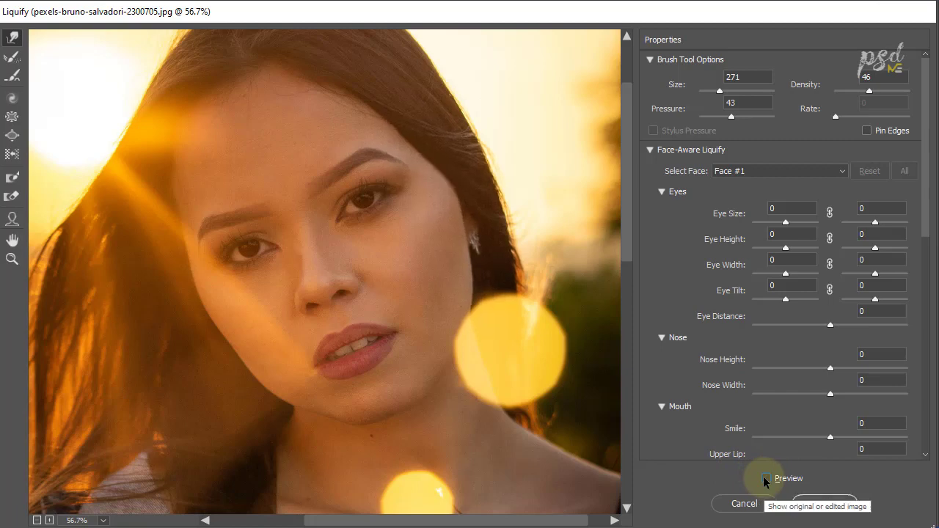
pyautogui.click(763, 478)
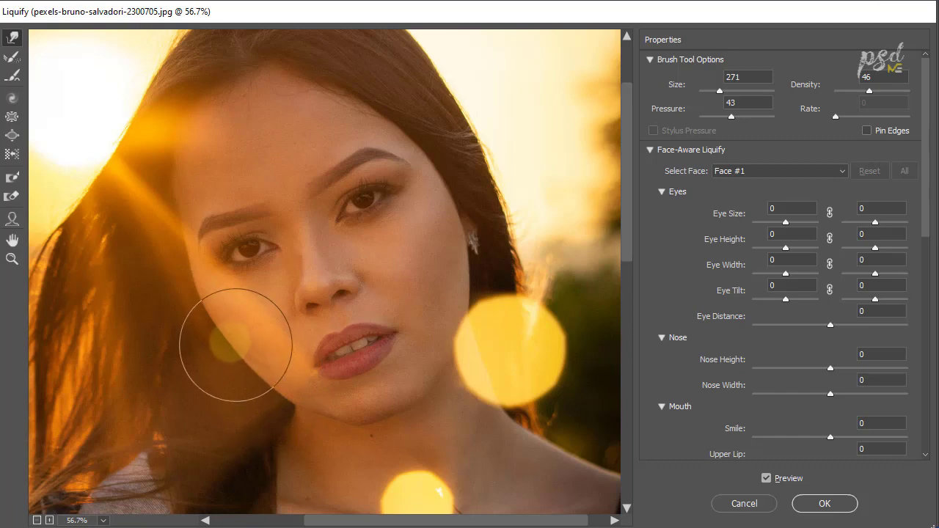
# Push the left cheek down and inward to slim the face, then zoom out to 50%
pyautogui.moveTo(235, 346)
pyautogui.mouseDown()
pyautogui.moveTo(204, 336)
pyautogui.moveTo(283, 403)
pyautogui.moveTo(282, 387)
pyautogui.moveTo(212, 342)
pyautogui.mouseUp()
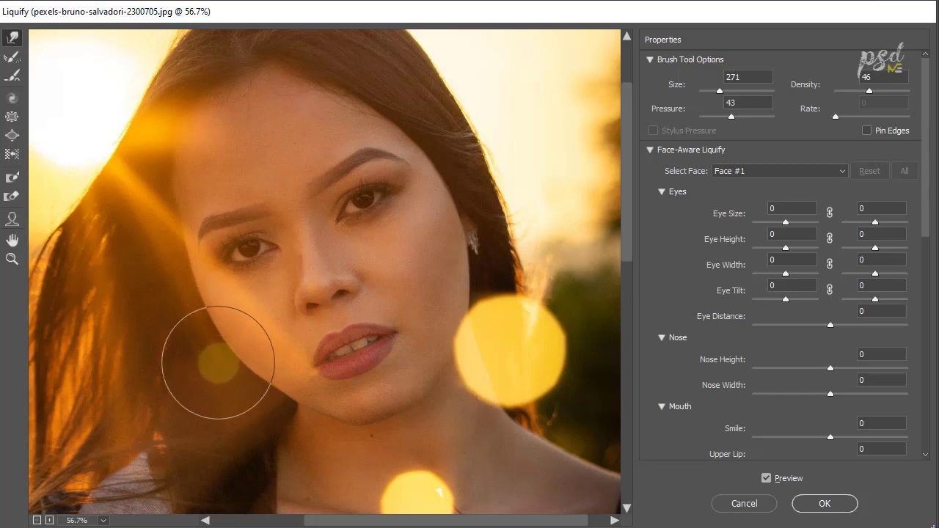
pyautogui.scroll(-2, 453, 333)
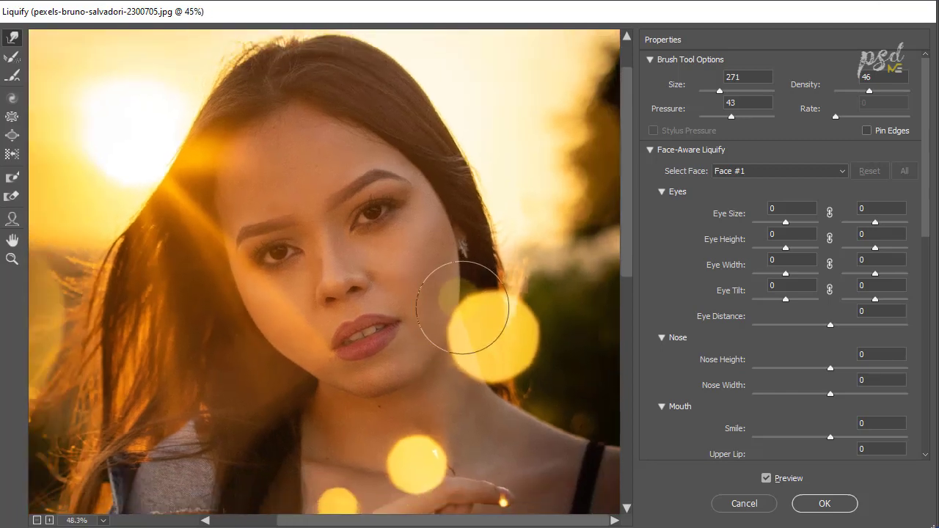
pyautogui.scroll(-1, 472, 304)
pyautogui.scroll(1, 436, 272)
pyautogui.scroll(2, 377, 304)
pyautogui.moveTo(325, 315)
pyautogui.mouseDown()
pyautogui.moveTo(299, 359)
pyautogui.moveTo(262, 334)
pyautogui.moveTo(210, 198)
pyautogui.moveTo(224, 186)
pyautogui.mouseUp()
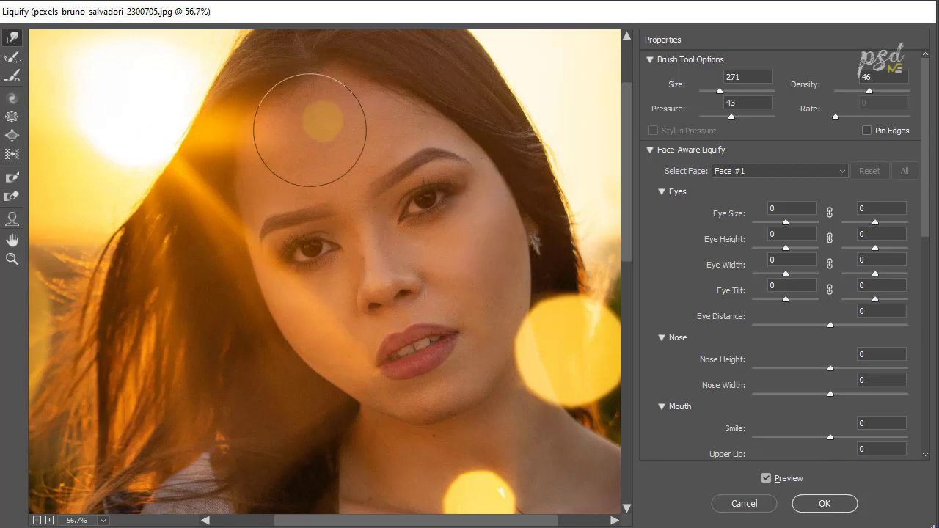
pyautogui.hotkey('ctrl', '-')
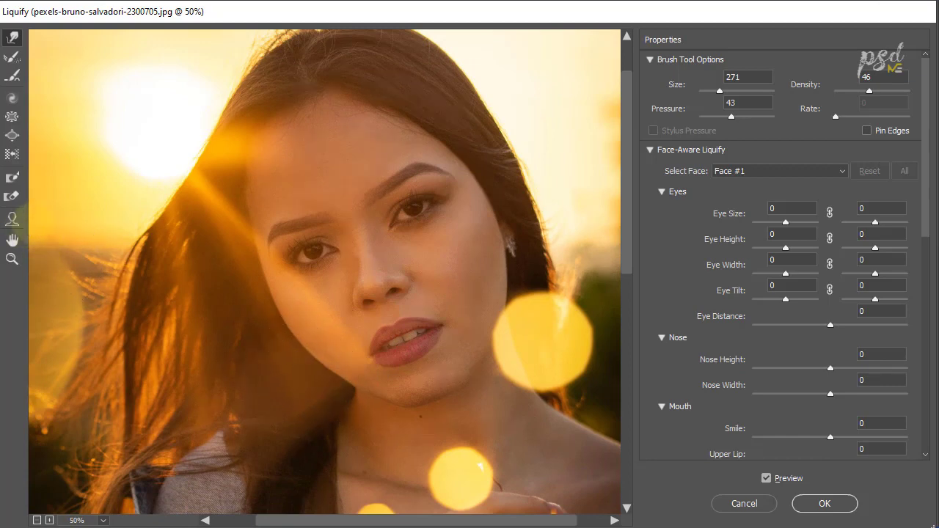
# Select the Face Tool and scroll to the Face-Aware eye, nose and mouth controls
pyautogui.click(13, 220)
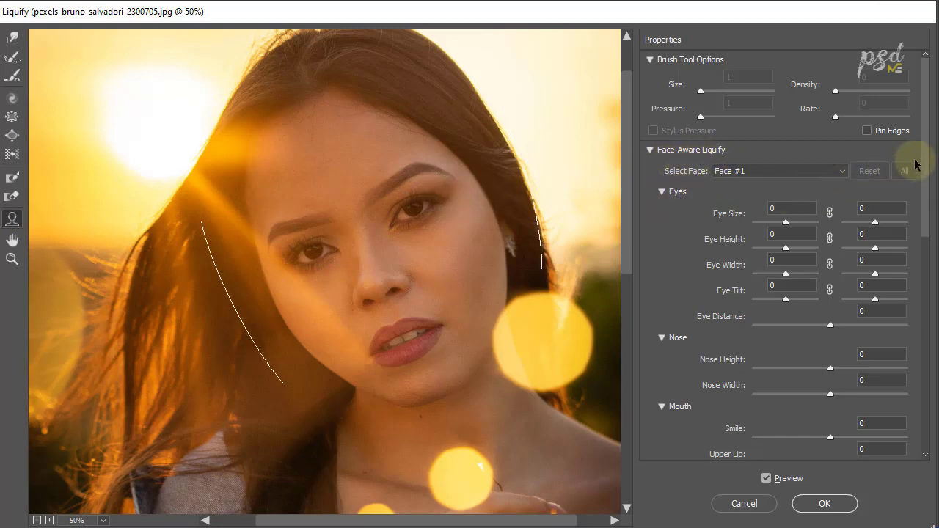
pyautogui.scroll(-1, 926, 160)
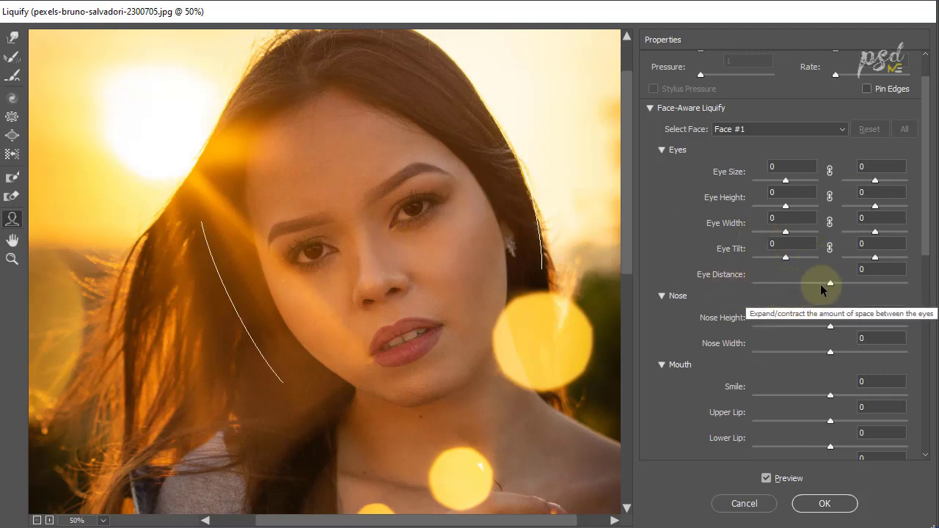
pyautogui.moveTo(830, 284)
pyautogui.mouseDown()
pyautogui.moveTo(753, 283)
pyautogui.moveTo(838, 297)
pyautogui.moveTo(739, 297)
pyautogui.mouseUp()
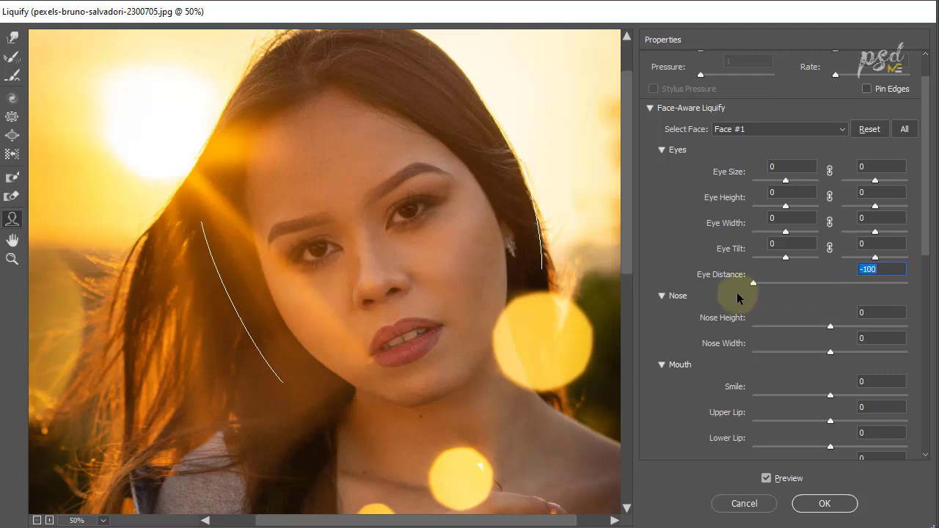
pyautogui.moveTo(738, 297); pyautogui.dragTo(800, 297)
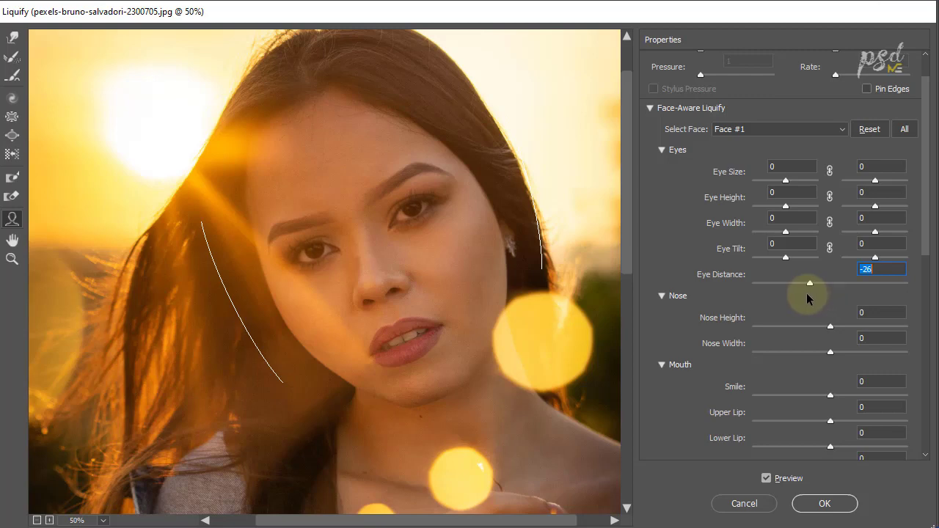
pyautogui.moveTo(800, 296); pyautogui.dragTo(815, 290)
pyautogui.write('0')
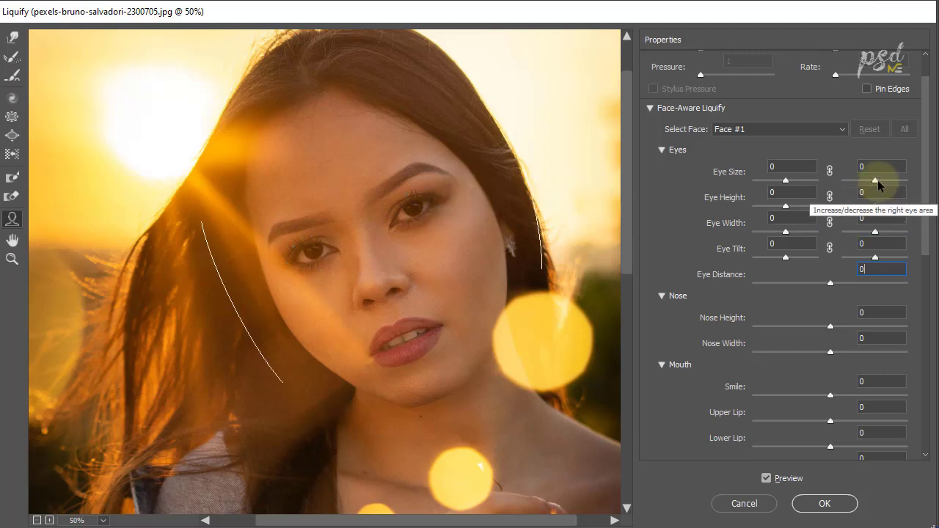
# Set right-eye Eye Size to 20, keeping left-eye height and tilt at 0
pyautogui.moveTo(877, 179)
pyautogui.mouseDown()
pyautogui.moveTo(902, 187)
pyautogui.moveTo(882, 188)
pyautogui.mouseUp()
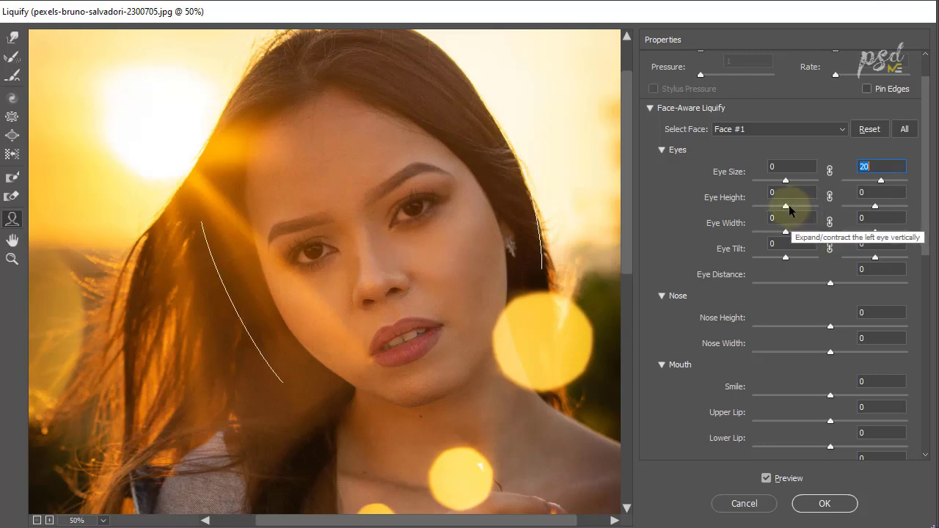
pyautogui.moveTo(786, 205)
pyautogui.mouseDown()
pyautogui.moveTo(805, 207)
pyautogui.moveTo(793, 209)
pyautogui.mouseUp()
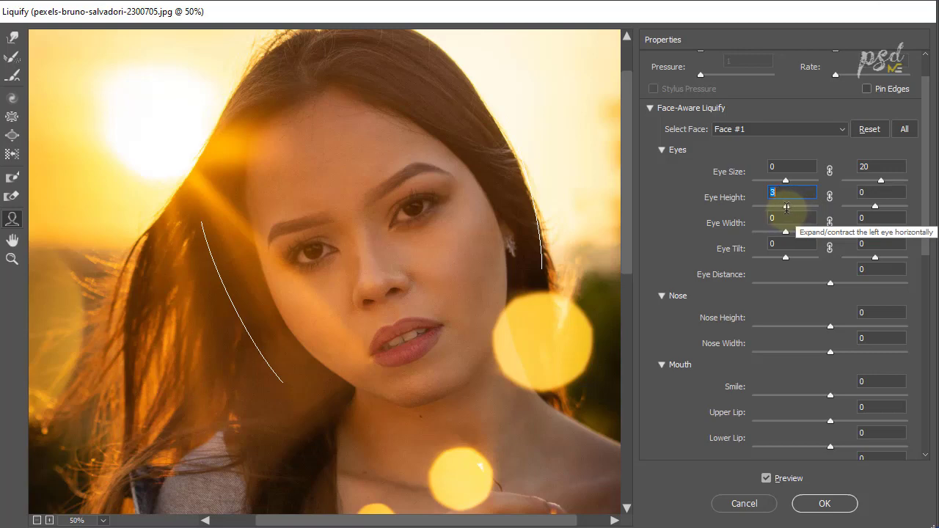
pyautogui.write('0')
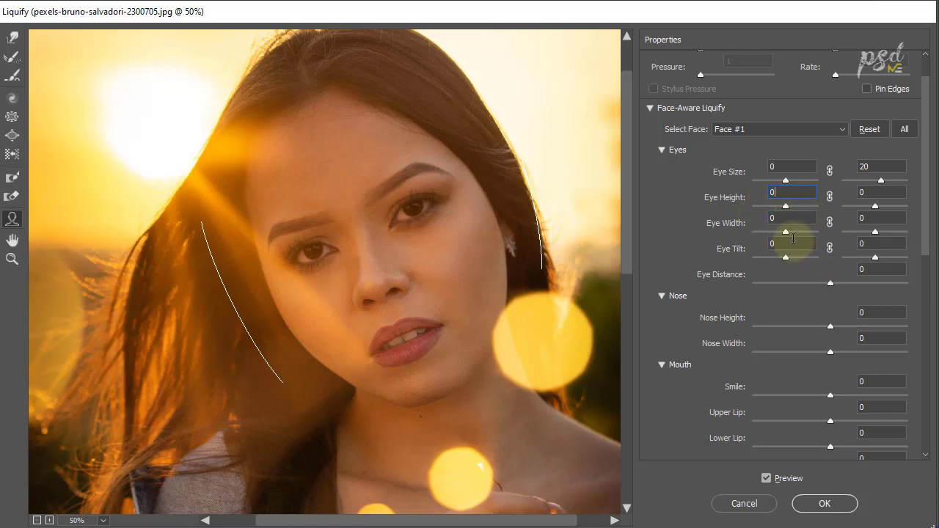
pyautogui.moveTo(787, 233); pyautogui.dragTo(796, 234)
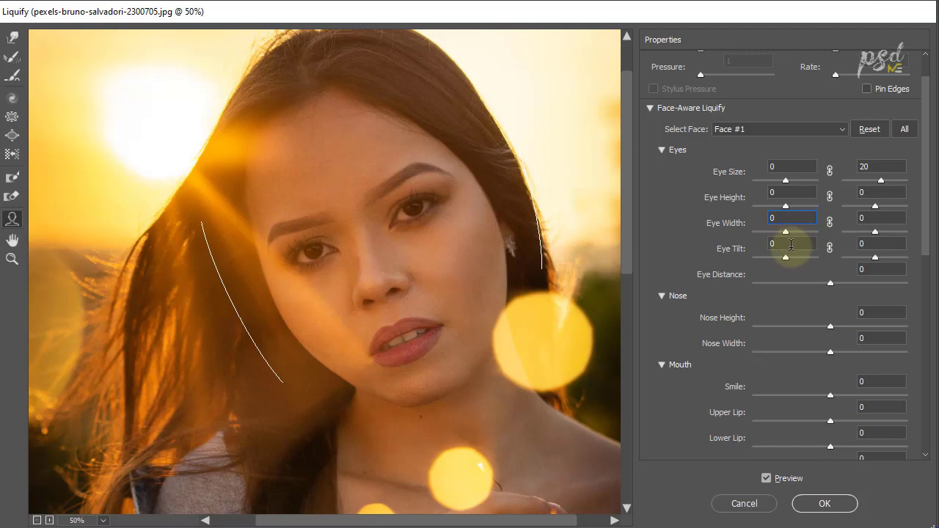
pyautogui.moveTo(791, 254); pyautogui.dragTo(807, 260)
pyautogui.write('0')
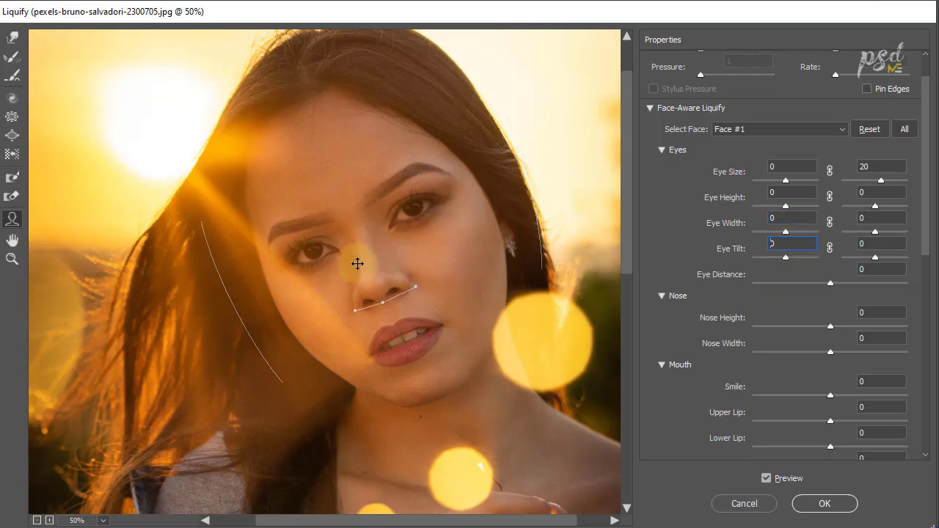
pyautogui.moveTo(315, 250)
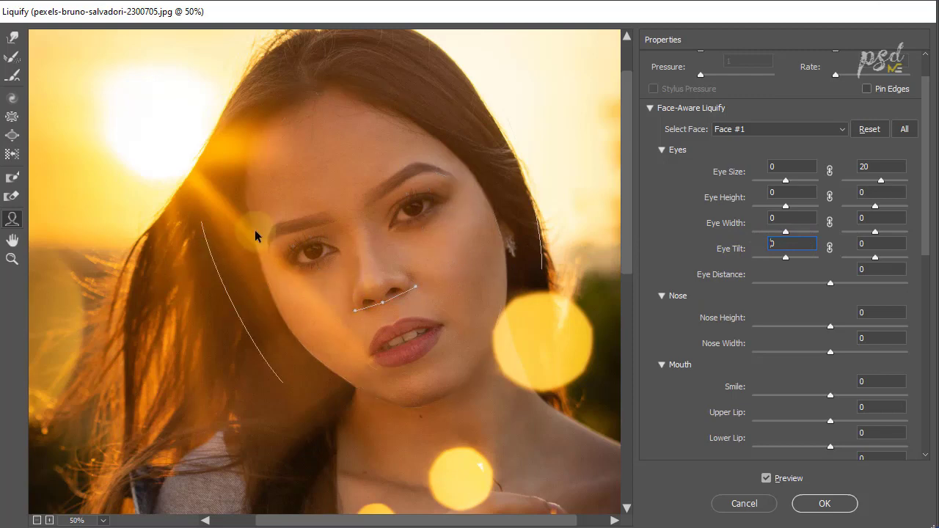
# Tilt the left eye on the canvas as a test, then reset Eye Tilt to 0
pyautogui.moveTo(274, 234); pyautogui.dragTo(272, 245)
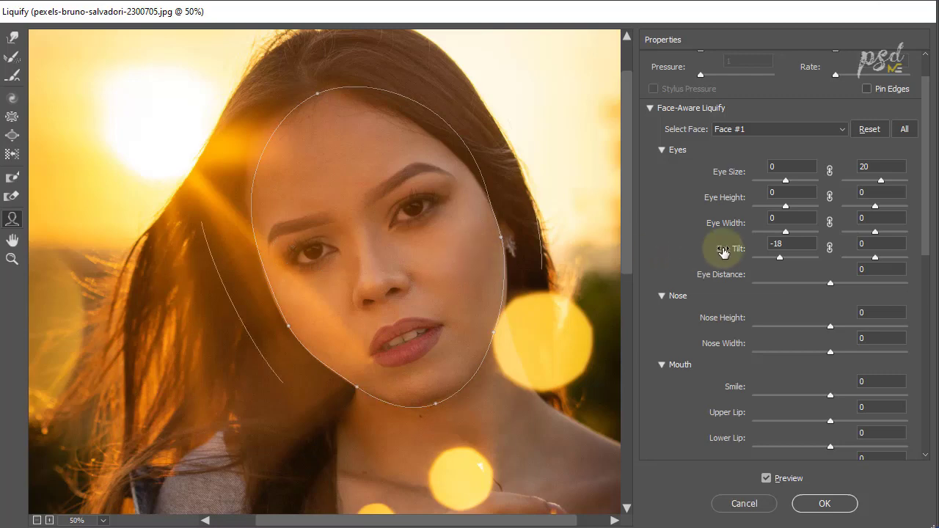
pyautogui.click(781, 244)
pyautogui.write('0')
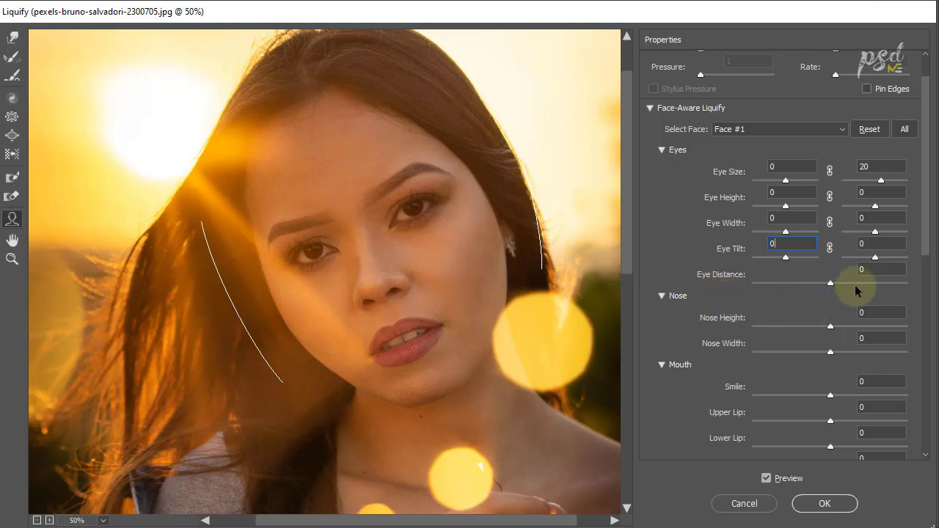
# Shorten the nose by setting Nose Height to -32
pyautogui.scroll(-2, 926, 227)
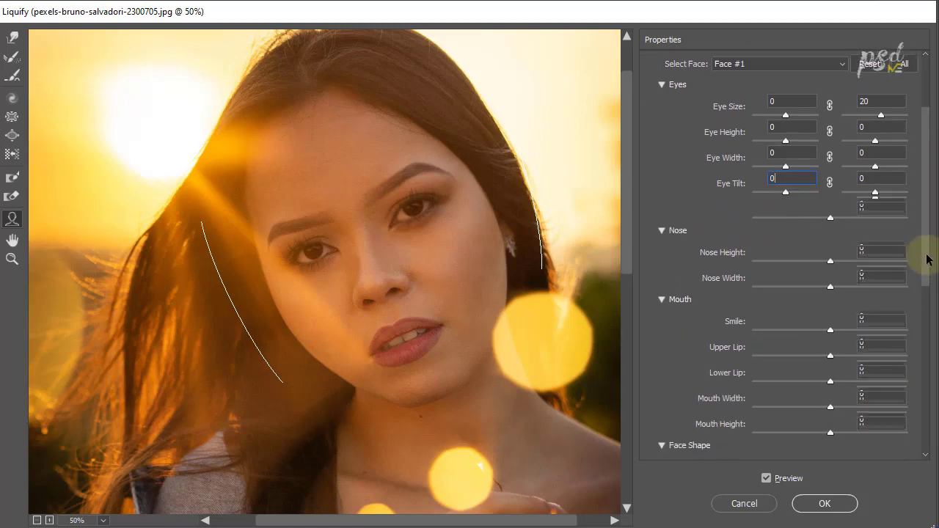
pyautogui.moveTo(830, 246); pyautogui.dragTo(842, 247)
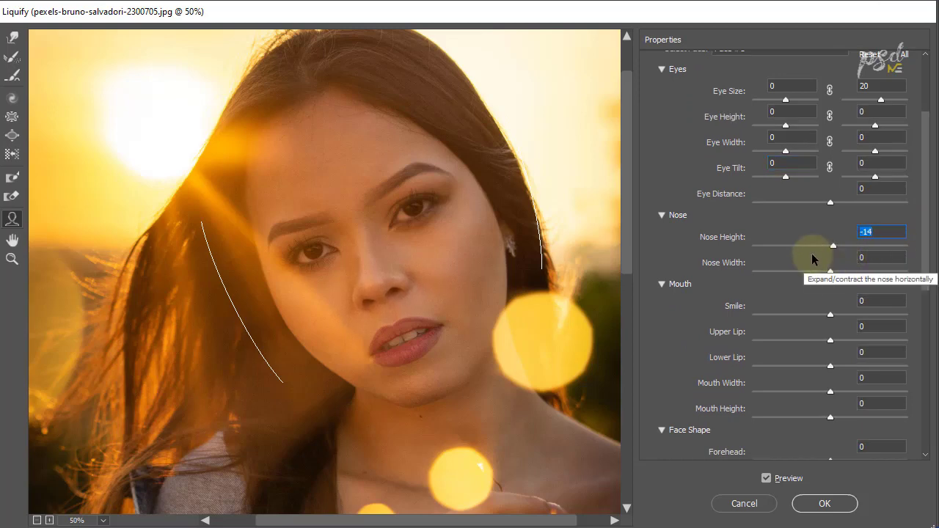
pyautogui.moveTo(843, 247); pyautogui.dragTo(907, 254)
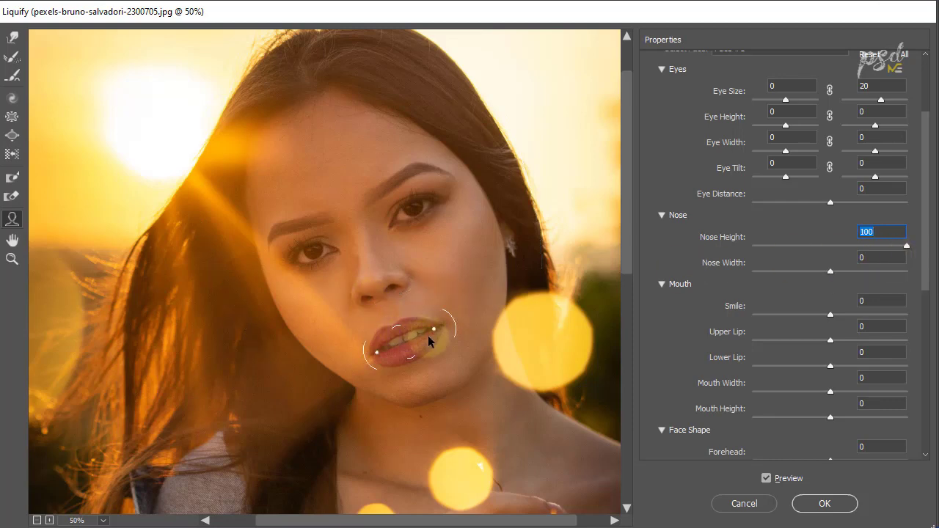
pyautogui.write('25')
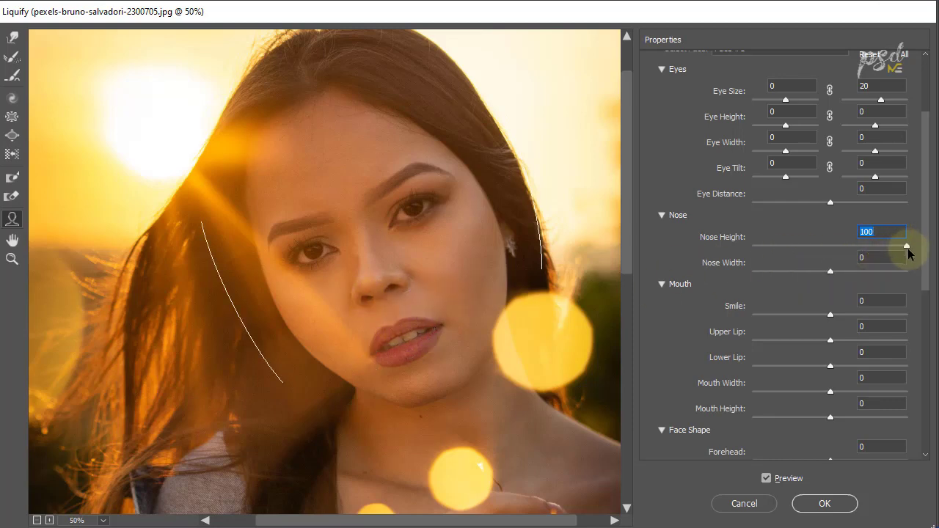
pyautogui.moveTo(826, 253)
pyautogui.mouseDown()
pyautogui.moveTo(778, 247)
pyautogui.moveTo(815, 262)
pyautogui.moveTo(800, 260)
pyautogui.mouseUp()
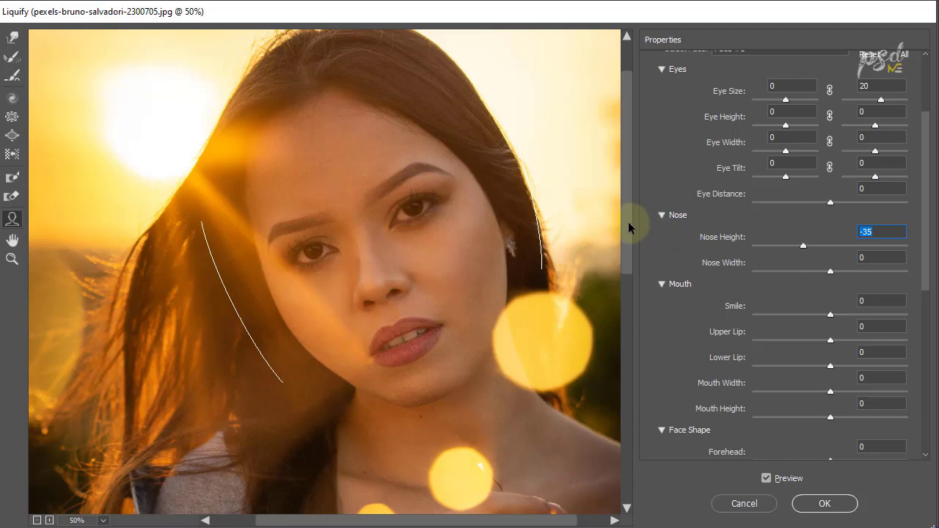
pyautogui.moveTo(629, 222); pyautogui.dragTo(628, 218)
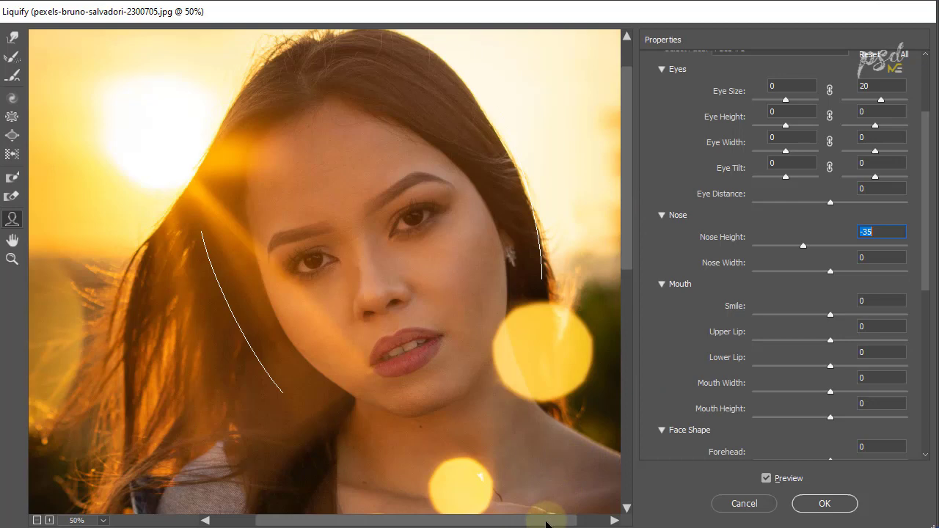
pyautogui.moveTo(547, 523); pyautogui.dragTo(557, 523)
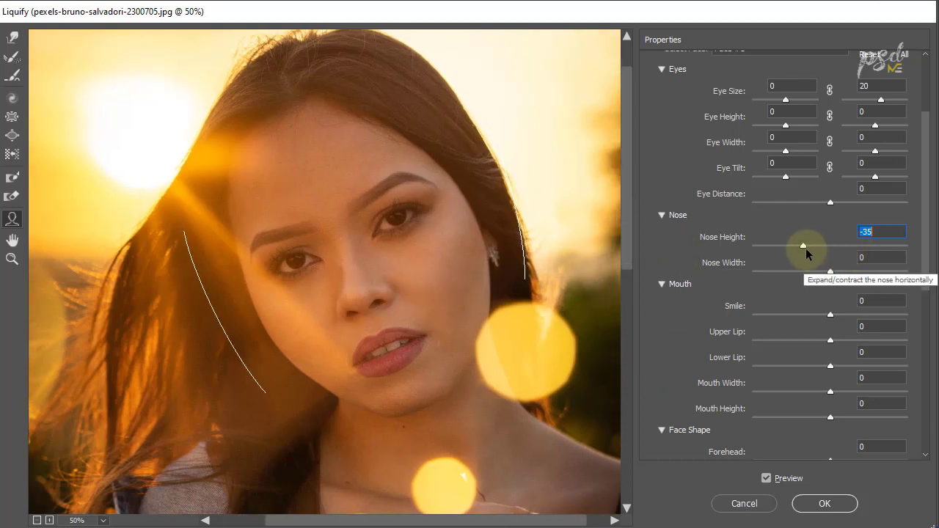
pyautogui.moveTo(804, 245)
pyautogui.mouseDown()
pyautogui.moveTo(767, 252)
pyautogui.moveTo(832, 257)
pyautogui.mouseUp()
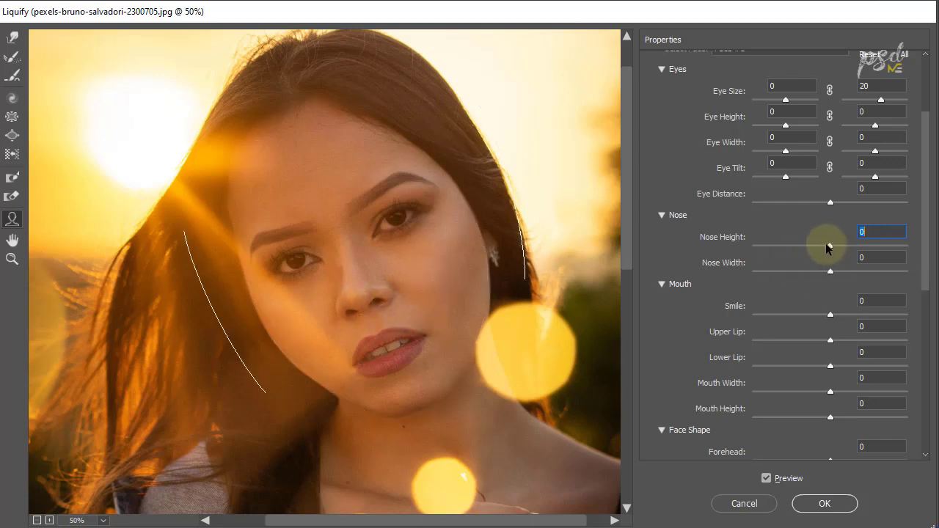
pyautogui.moveTo(830, 245); pyautogui.dragTo(806, 245)
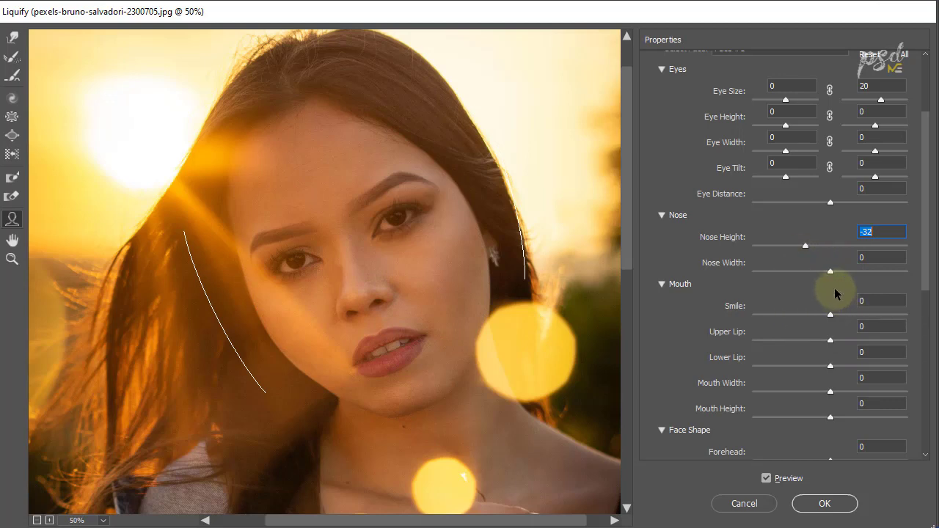
# Narrow the nose by setting Nose Width to -15
pyautogui.moveTo(853, 272)
pyautogui.mouseDown()
pyautogui.moveTo(871, 280)
pyautogui.moveTo(719, 287)
pyautogui.mouseUp()
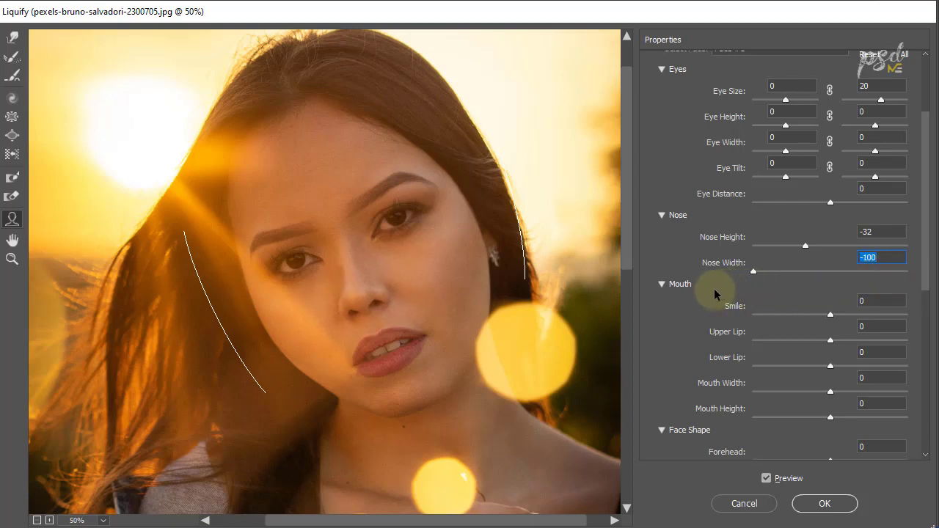
pyautogui.moveTo(714, 289)
pyautogui.mouseDown()
pyautogui.moveTo(927, 299)
pyautogui.moveTo(854, 293)
pyautogui.mouseUp()
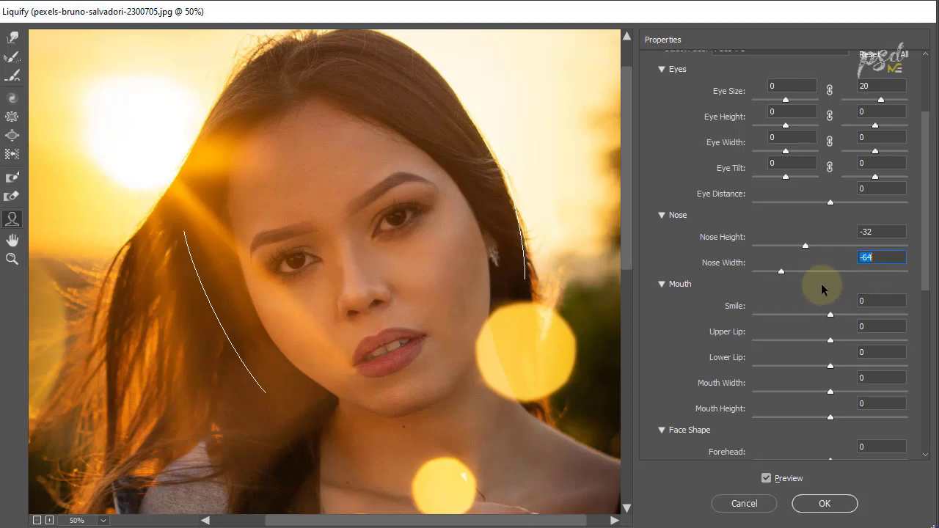
pyautogui.moveTo(848, 283); pyautogui.dragTo(833, 288)
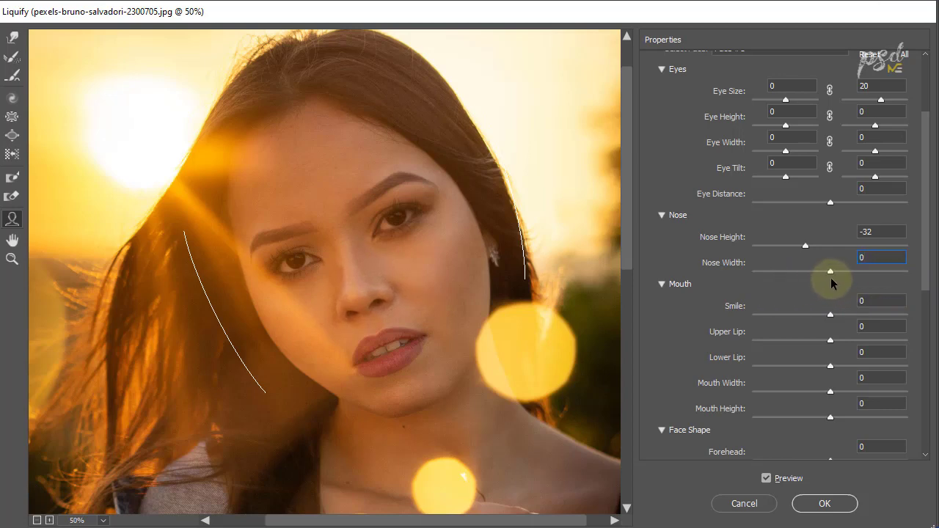
pyautogui.moveTo(831, 277); pyautogui.dragTo(822, 276)
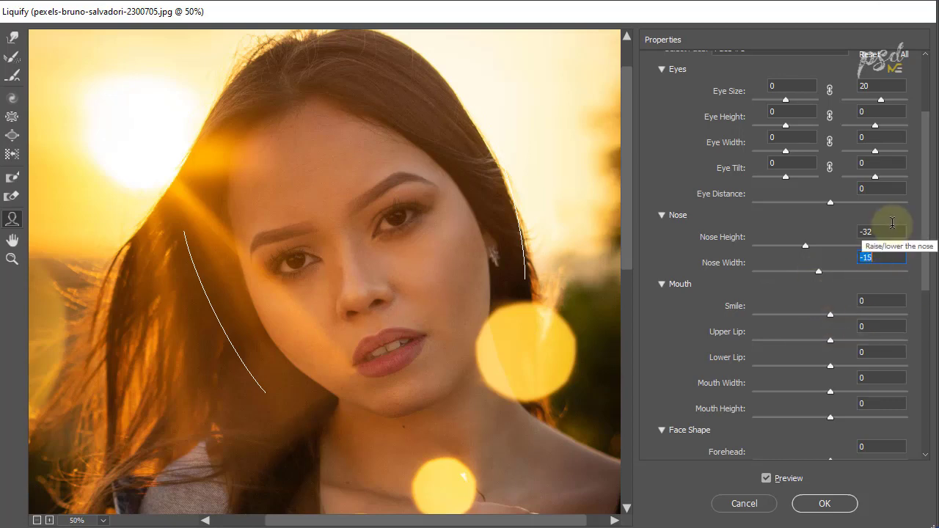
pyautogui.moveTo(925, 220); pyautogui.dragTo(924, 260)
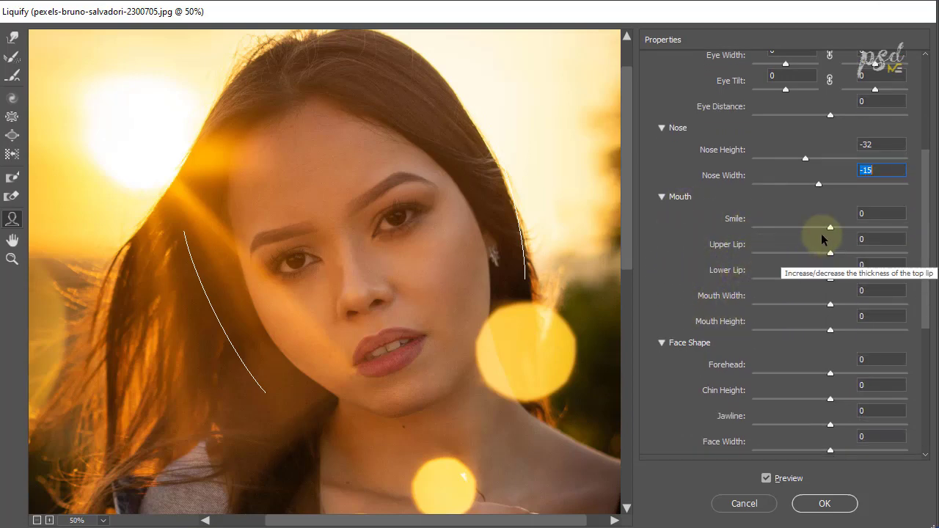
# Set the mouth's Smile value to 25
pyautogui.moveTo(831, 229)
pyautogui.mouseDown()
pyautogui.moveTo(779, 236)
pyautogui.moveTo(851, 239)
pyautogui.mouseUp()
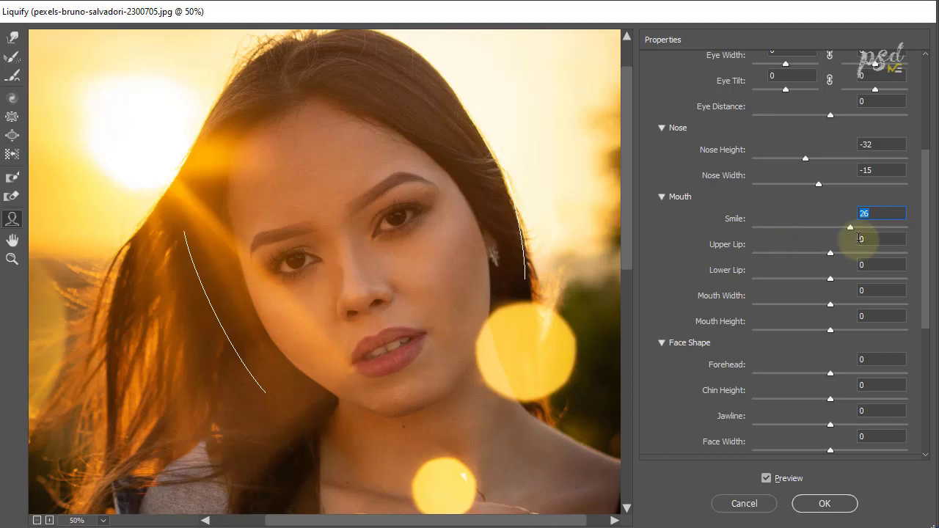
pyautogui.write('0')
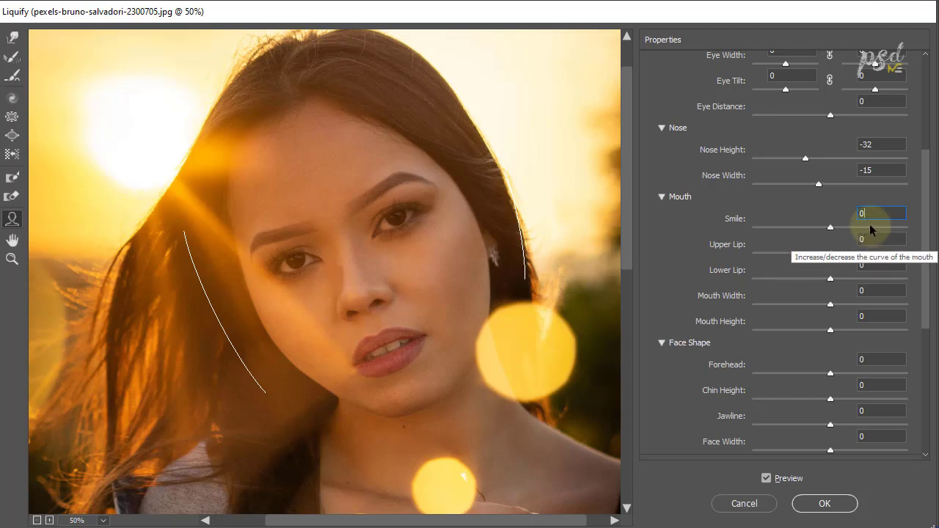
pyautogui.click(877, 214)
pyautogui.write('25')
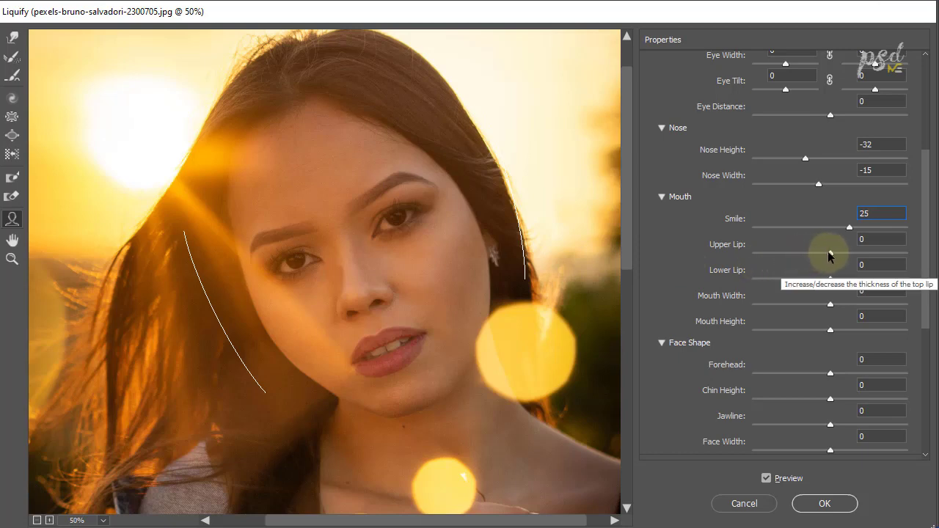
# Set Upper Lip to 3 and Lower Lip to -13
pyautogui.moveTo(831, 253); pyautogui.dragTo(847, 253)
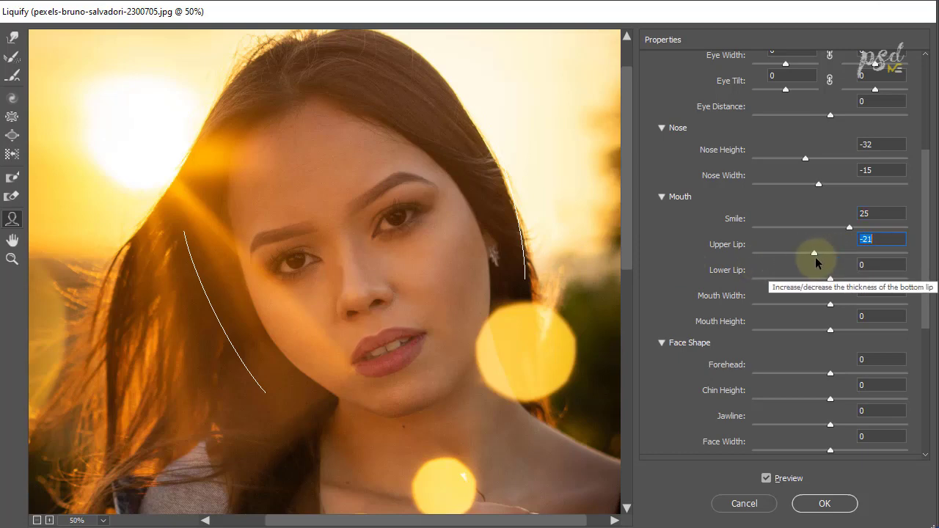
pyautogui.moveTo(848, 263)
pyautogui.mouseDown()
pyautogui.moveTo(749, 263)
pyautogui.moveTo(835, 271)
pyautogui.mouseUp()
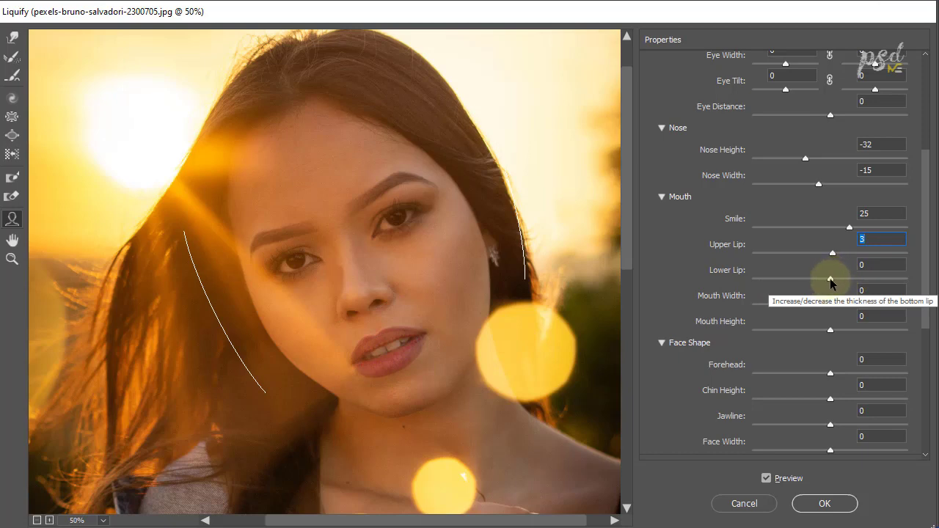
pyautogui.moveTo(830, 281); pyautogui.dragTo(764, 278)
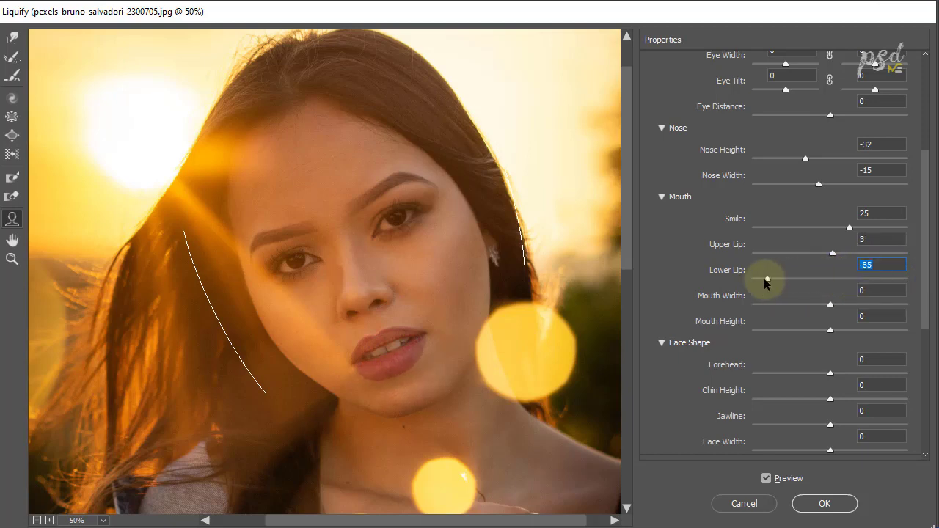
pyautogui.moveTo(753, 281); pyautogui.dragTo(821, 280)
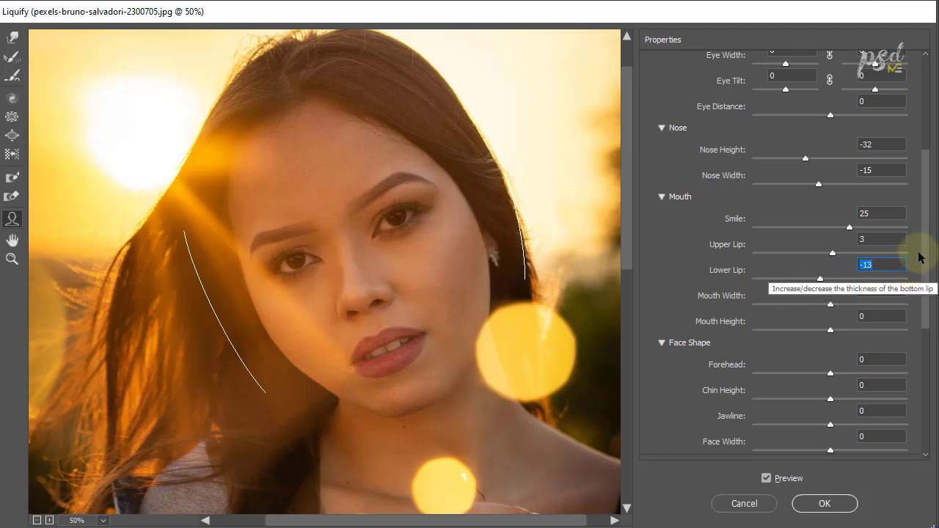
pyautogui.scroll(-3, 928, 222)
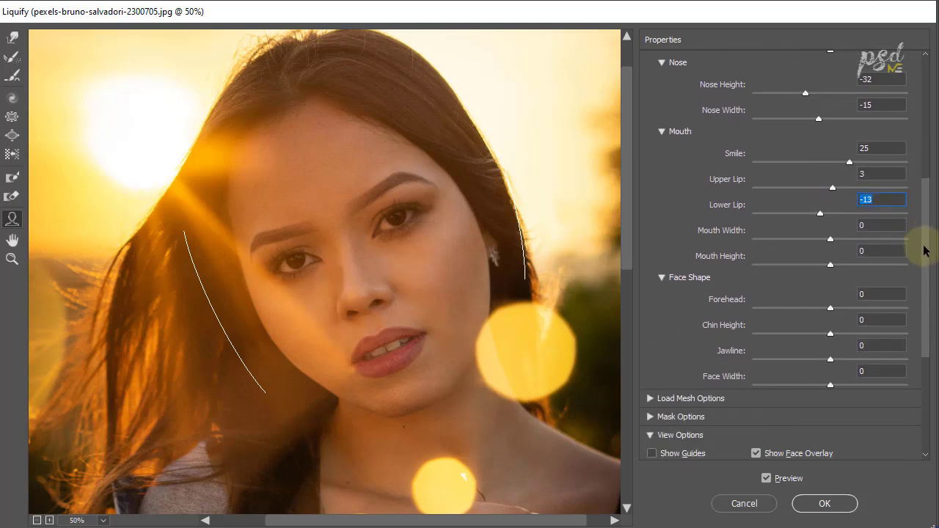
# Narrow the mouth to Mouth Width -44, toggling between the original and edited face
pyautogui.moveTo(831, 238)
pyautogui.mouseDown()
pyautogui.moveTo(847, 236)
pyautogui.moveTo(818, 244)
pyautogui.mouseUp()
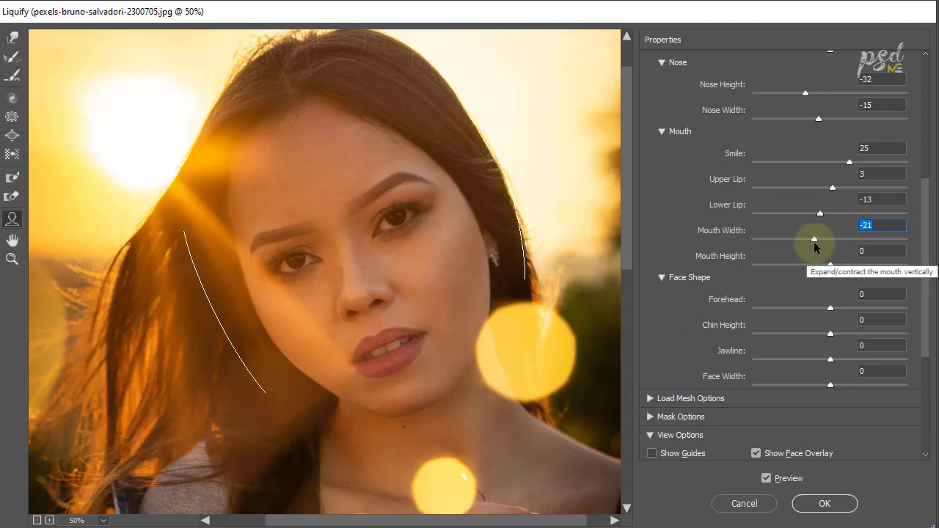
pyautogui.moveTo(815, 243); pyautogui.dragTo(722, 244)
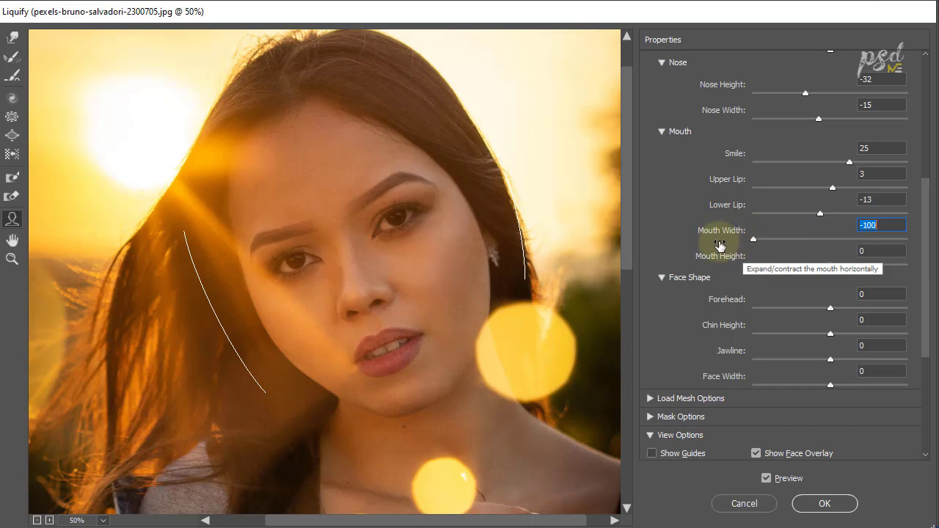
pyautogui.click(766, 479)
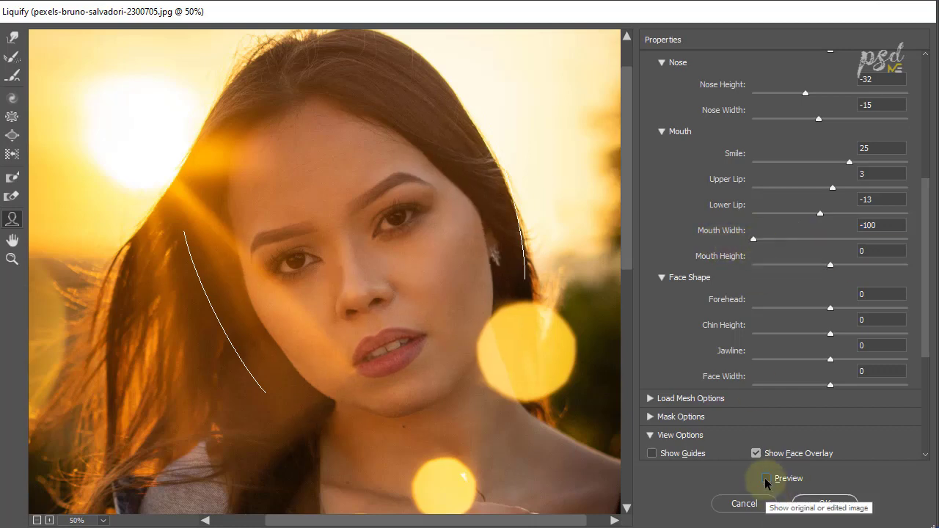
pyautogui.click(765, 478)
pyautogui.click(764, 478)
pyautogui.click(763, 479)
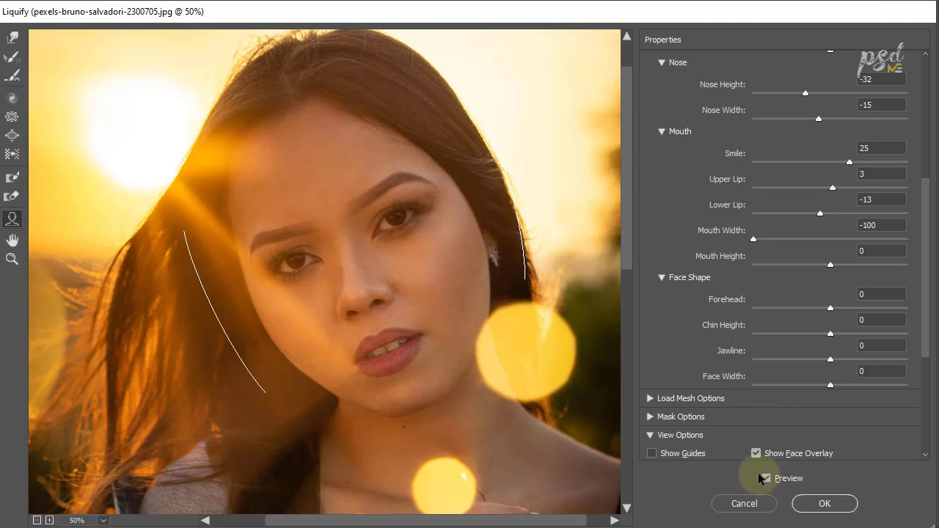
pyautogui.moveTo(411, 309)
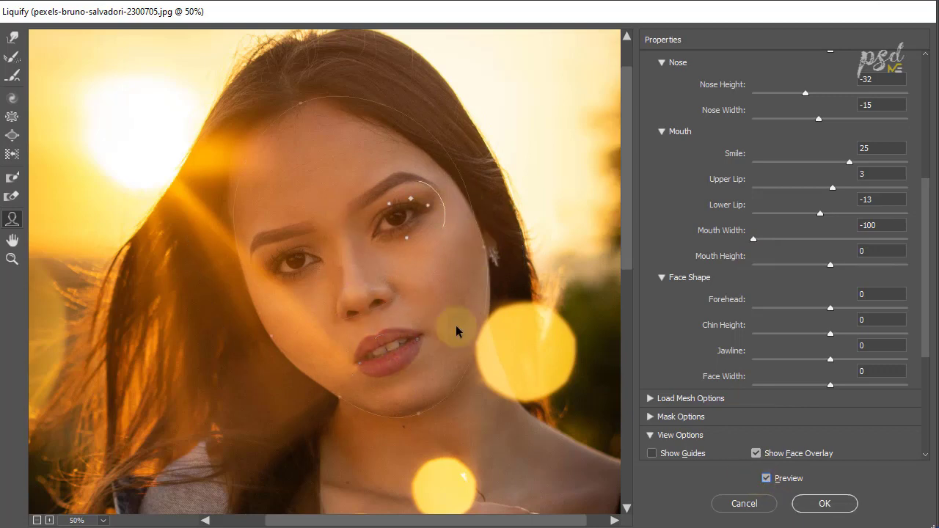
pyautogui.click(766, 479)
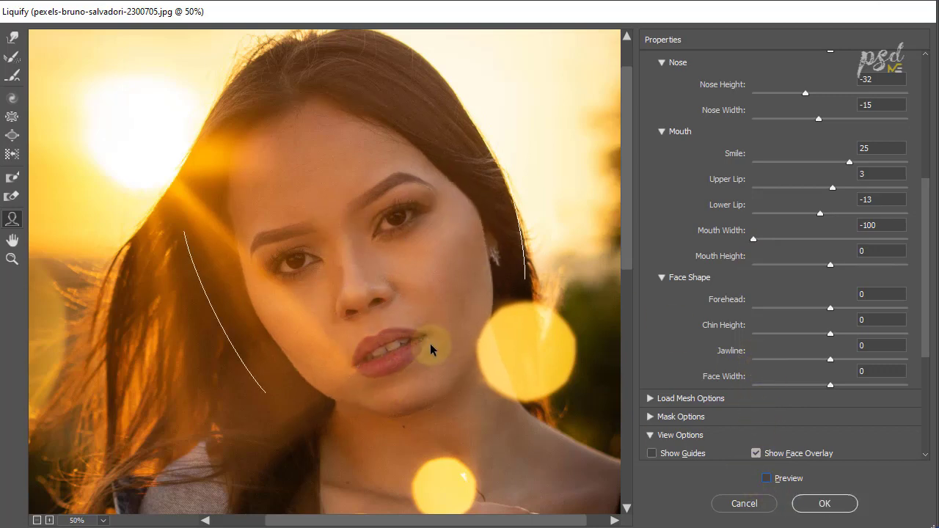
pyautogui.click(766, 478)
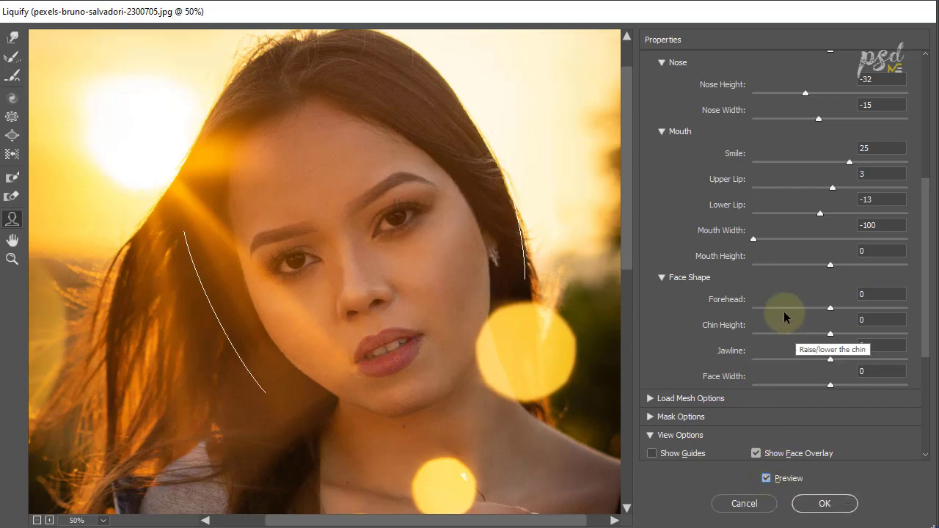
pyautogui.moveTo(755, 239); pyautogui.dragTo(798, 248)
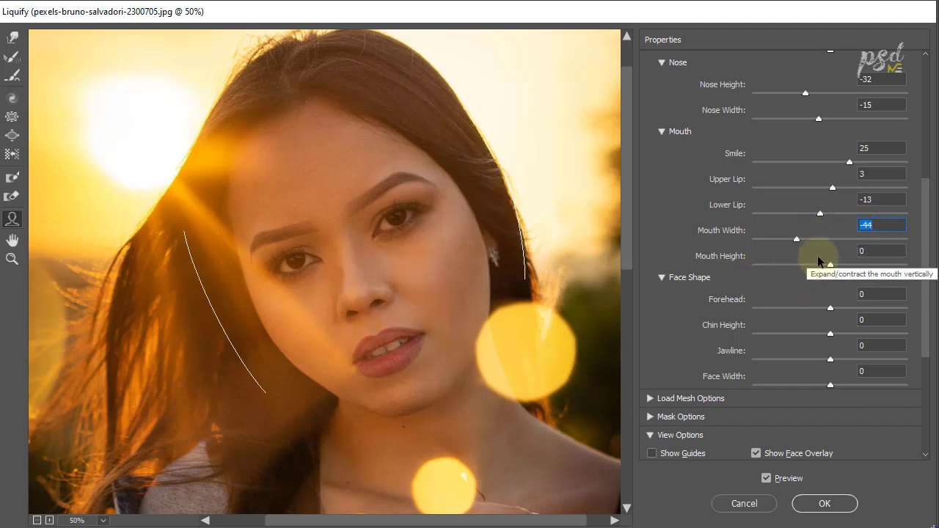
# Flatten the mouth to Mouth Height -56 and refresh the preview
pyautogui.moveTo(832, 263); pyautogui.dragTo(739, 266)
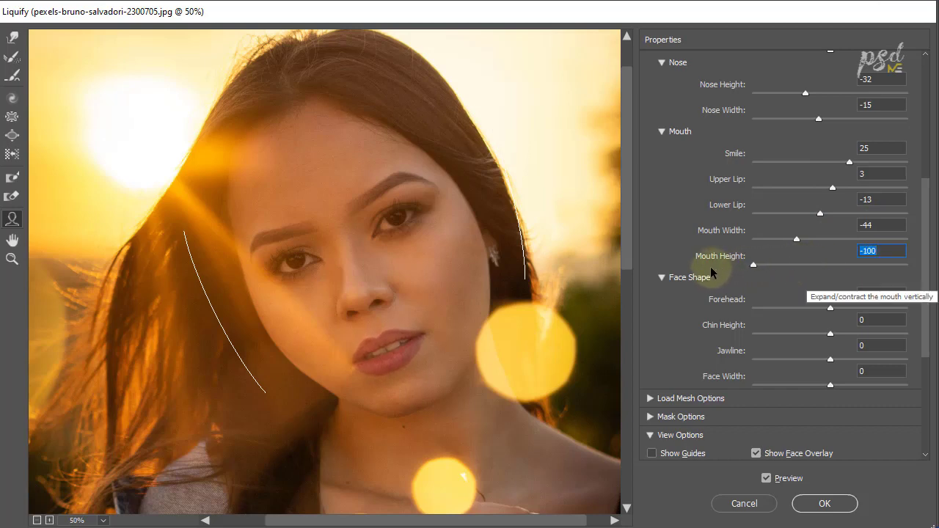
pyautogui.write('50')
pyautogui.press('Return')
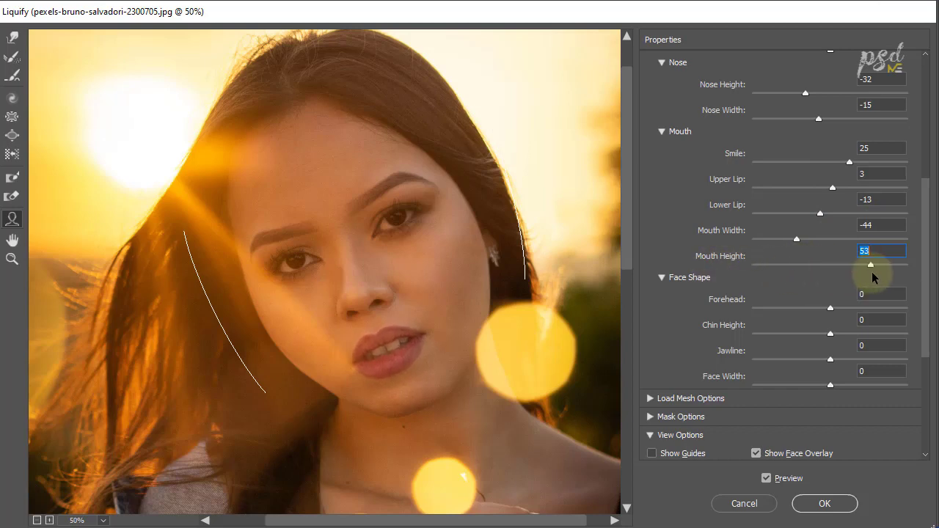
pyautogui.moveTo(872, 271); pyautogui.dragTo(802, 272)
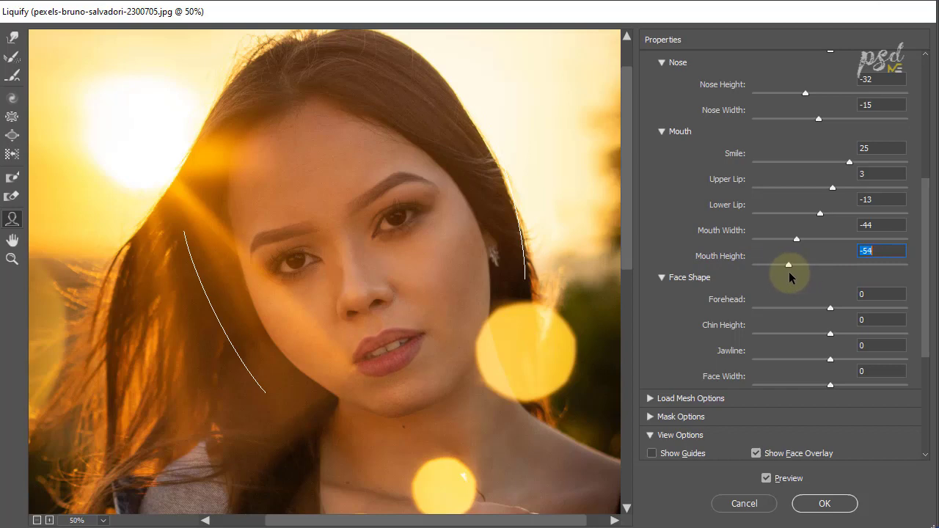
pyautogui.scroll(-1, 449, 293)
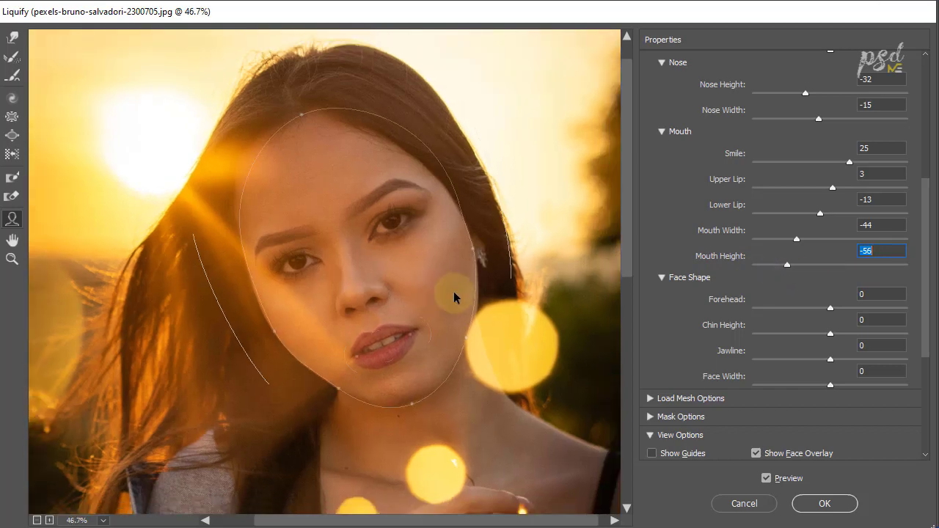
pyautogui.click(766, 478)
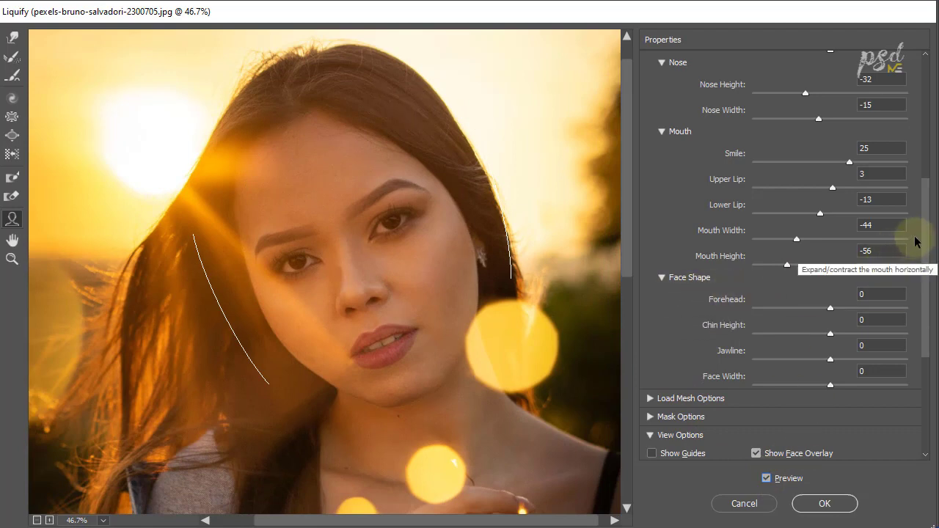
# Shrink Forehead to -26, raise Chin Height to 20 and slim Jawline to -36
pyautogui.scroll(-1, 923, 249)
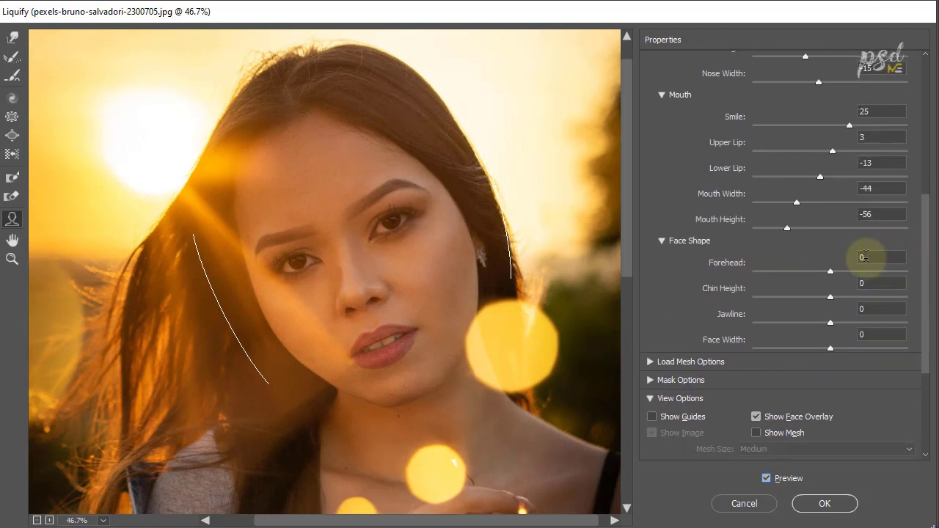
pyautogui.moveTo(830, 272)
pyautogui.mouseDown()
pyautogui.moveTo(864, 273)
pyautogui.moveTo(825, 293)
pyautogui.mouseUp()
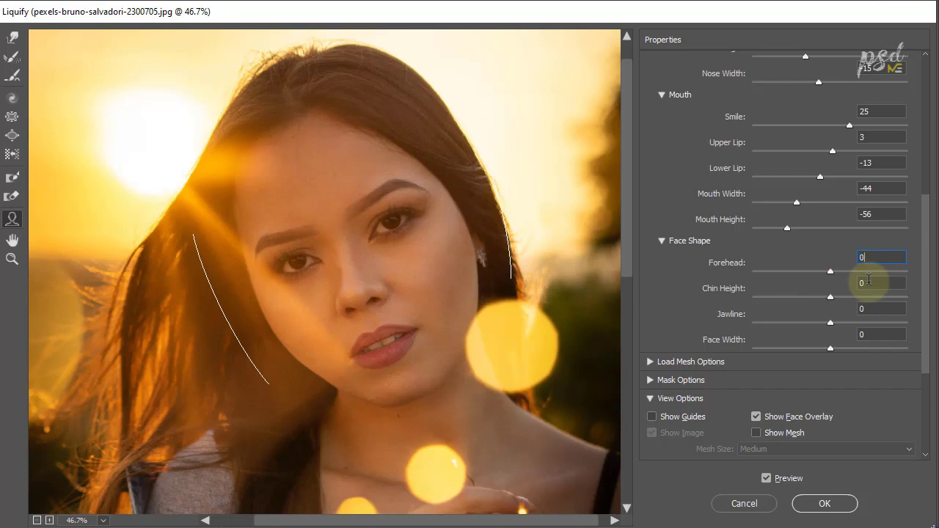
pyautogui.moveTo(830, 270); pyautogui.dragTo(809, 273)
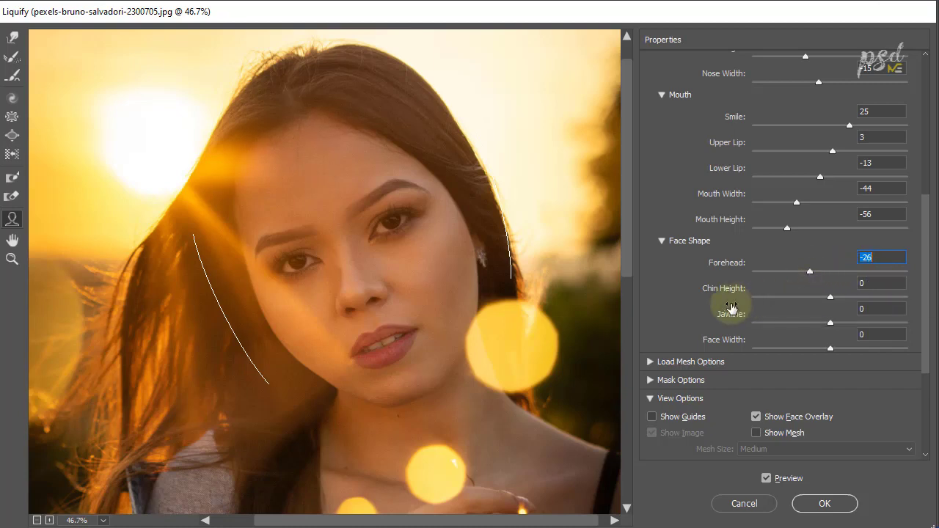
pyautogui.moveTo(829, 297)
pyautogui.mouseDown()
pyautogui.moveTo(779, 313)
pyautogui.moveTo(913, 303)
pyautogui.moveTo(767, 305)
pyautogui.moveTo(825, 305)
pyautogui.mouseUp()
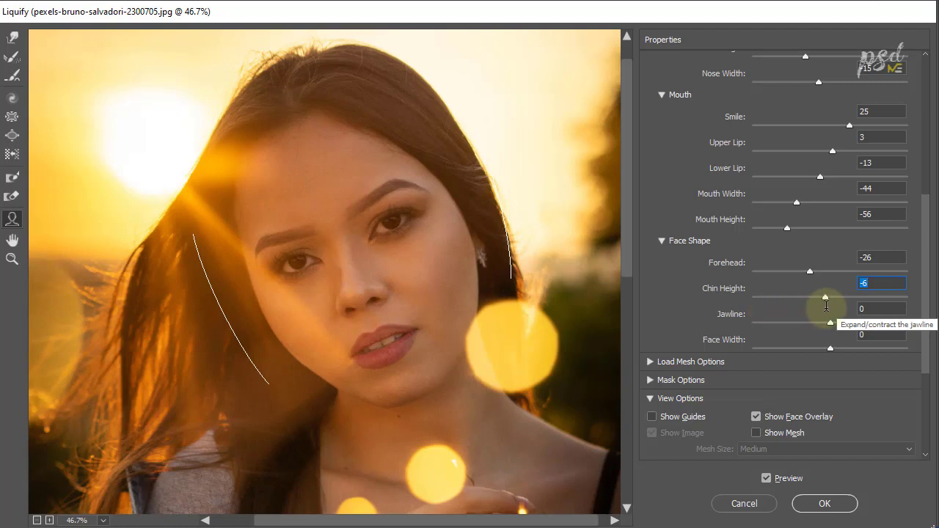
pyautogui.write('0')
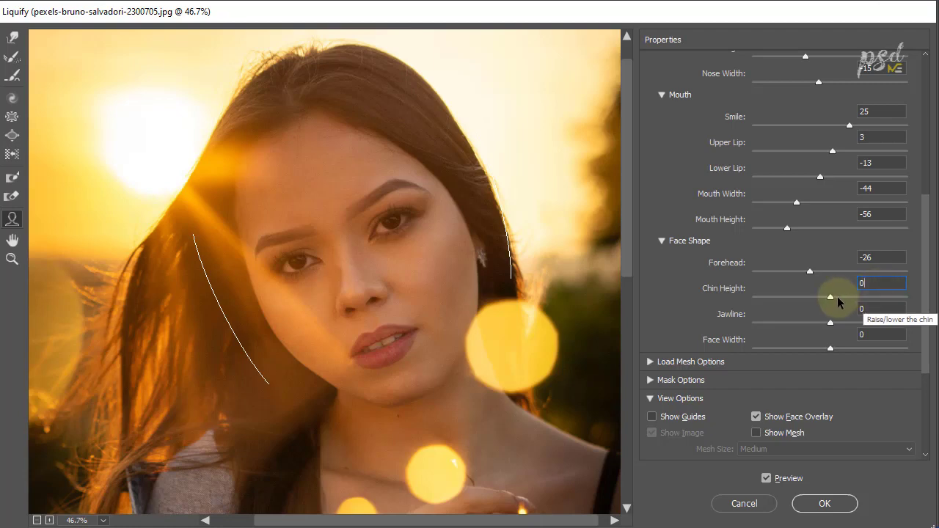
pyautogui.moveTo(832, 298); pyautogui.dragTo(845, 300)
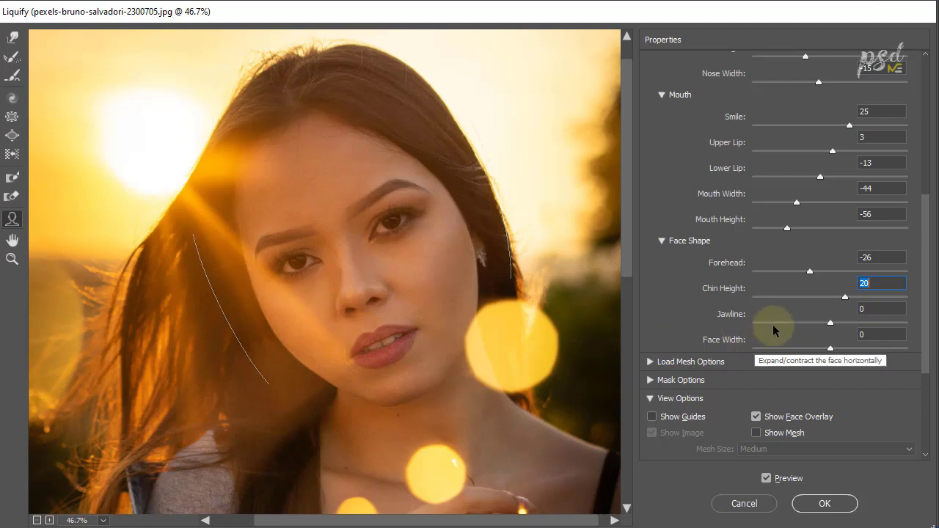
pyautogui.moveTo(830, 323)
pyautogui.mouseDown()
pyautogui.moveTo(716, 332)
pyautogui.moveTo(877, 323)
pyautogui.moveTo(796, 334)
pyautogui.mouseUp()
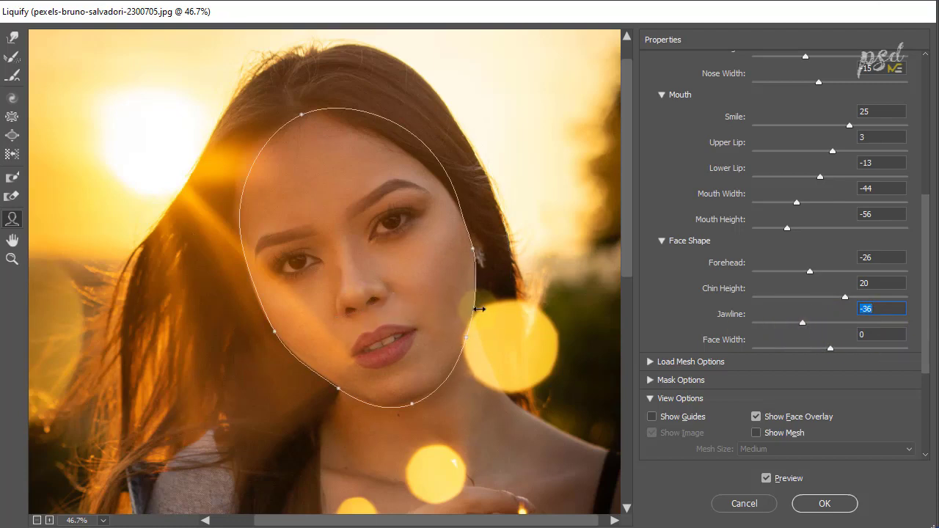
pyautogui.moveTo(470, 251)
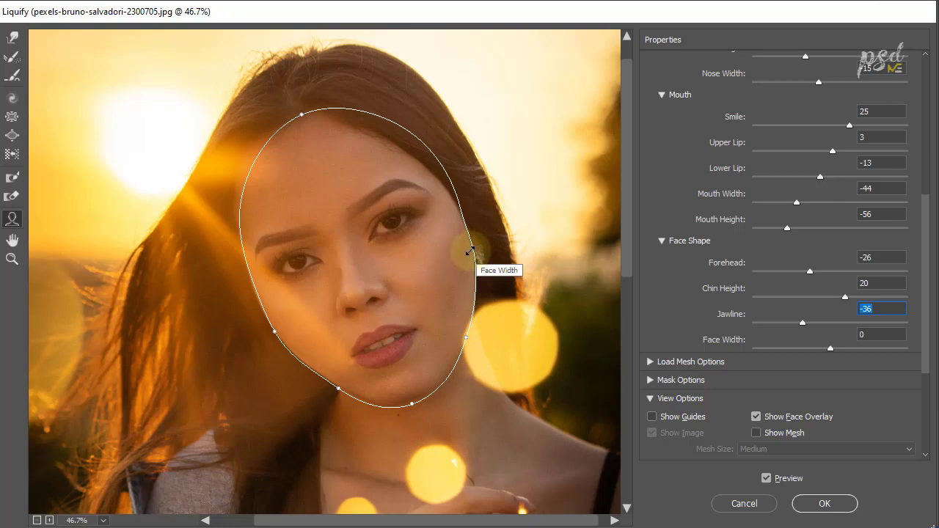
# Narrow the face to Face Width -44, with Jawline -31 and Chin Height 6
pyautogui.moveTo(473, 251); pyautogui.dragTo(479, 251)
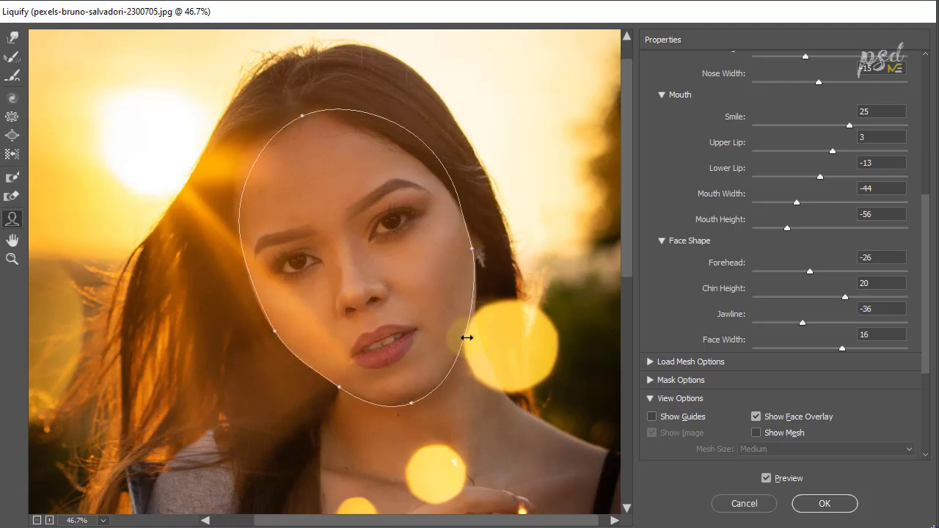
pyautogui.moveTo(463, 335)
pyautogui.mouseDown()
pyautogui.moveTo(498, 329)
pyautogui.moveTo(487, 346)
pyautogui.mouseUp()
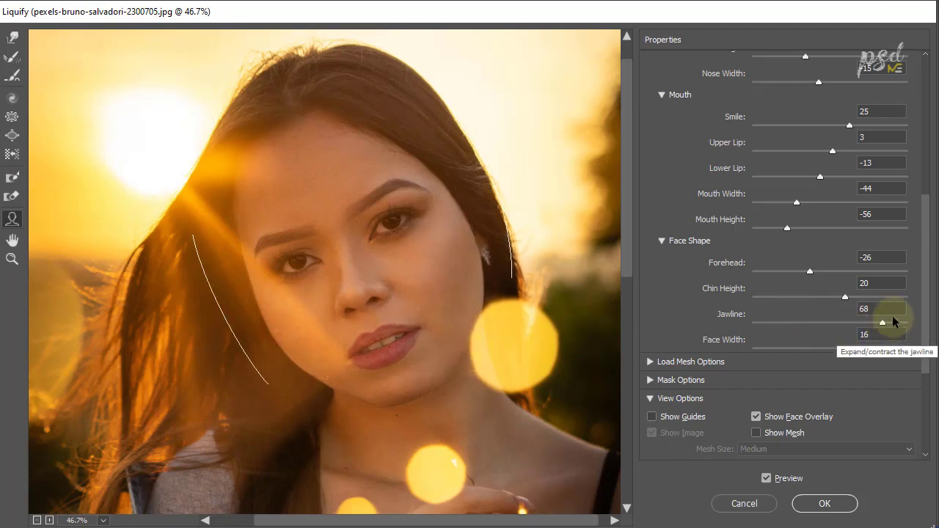
pyautogui.moveTo(892, 320); pyautogui.dragTo(801, 328)
pyautogui.moveTo(844, 296); pyautogui.dragTo(835, 298)
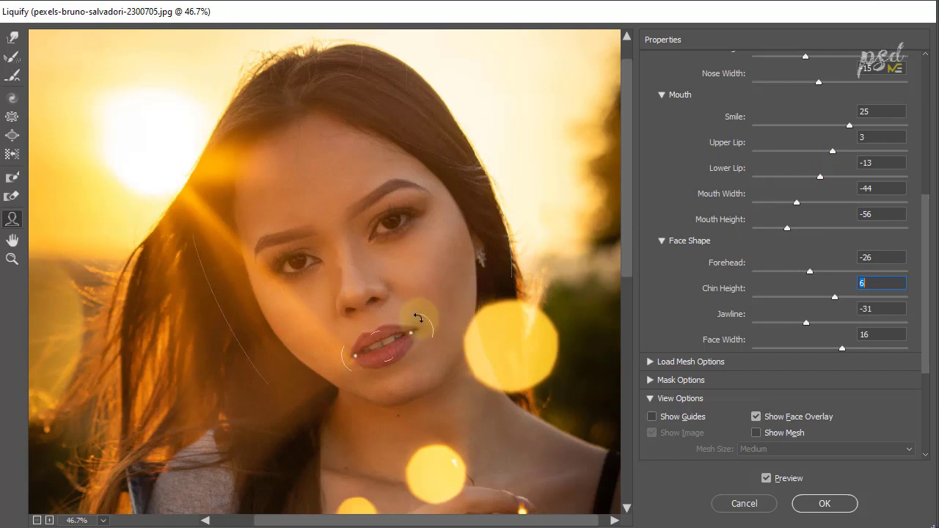
pyautogui.moveTo(383, 345)
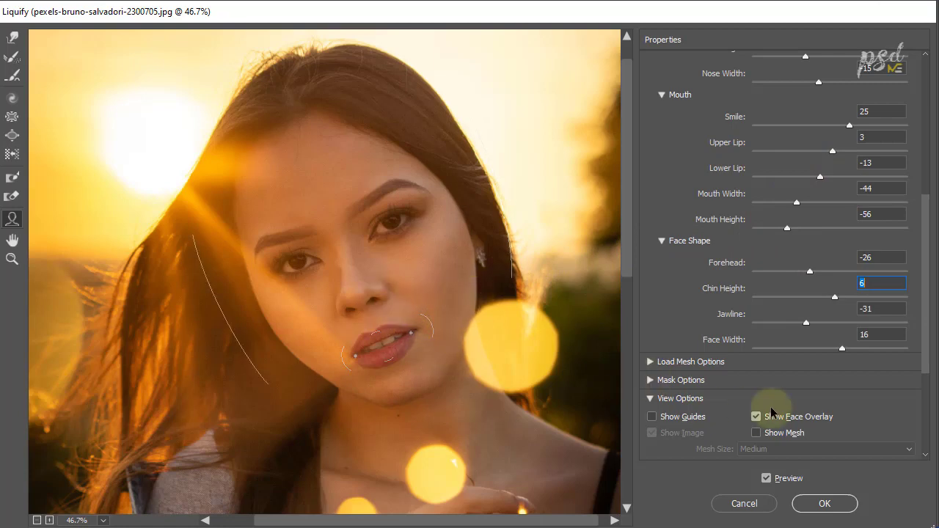
pyautogui.moveTo(841, 350)
pyautogui.mouseDown()
pyautogui.moveTo(800, 352)
pyautogui.moveTo(833, 353)
pyautogui.mouseUp()
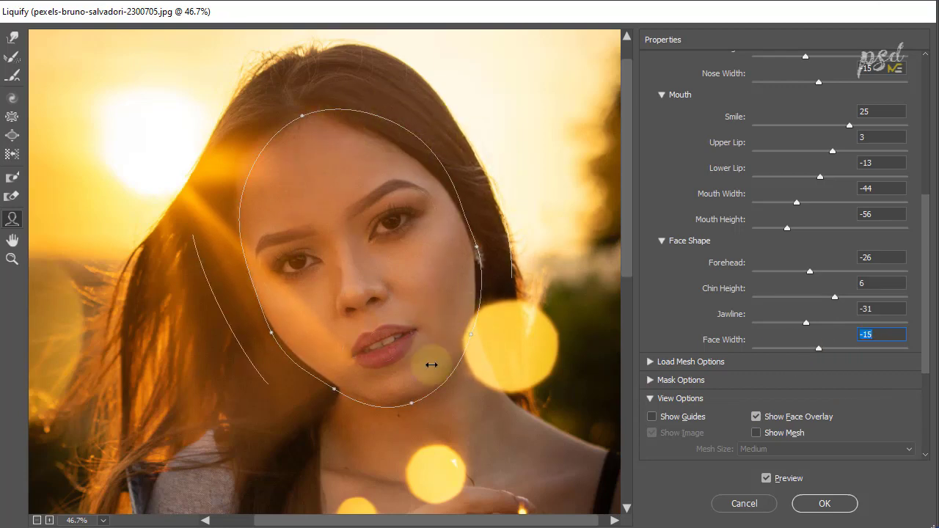
pyautogui.moveTo(819, 349)
pyautogui.mouseDown()
pyautogui.moveTo(828, 349)
pyautogui.moveTo(796, 353)
pyautogui.mouseUp()
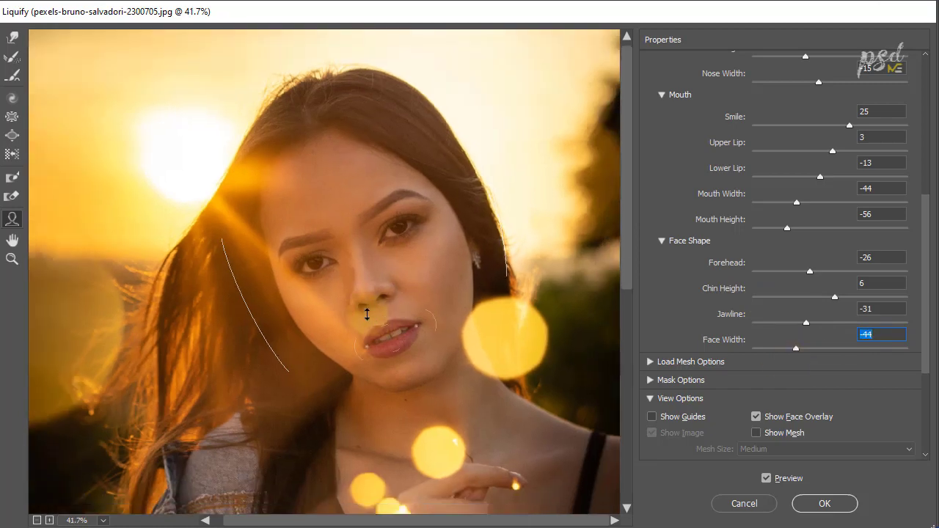
# Turn Preview off and on to compare the original and slimmed face
pyautogui.scroll(-3, 448, 305)
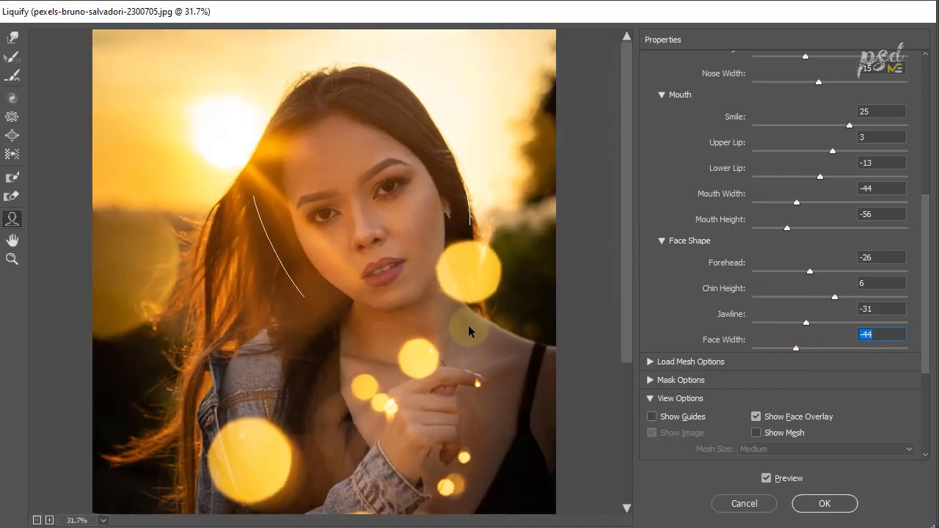
pyautogui.click(766, 479)
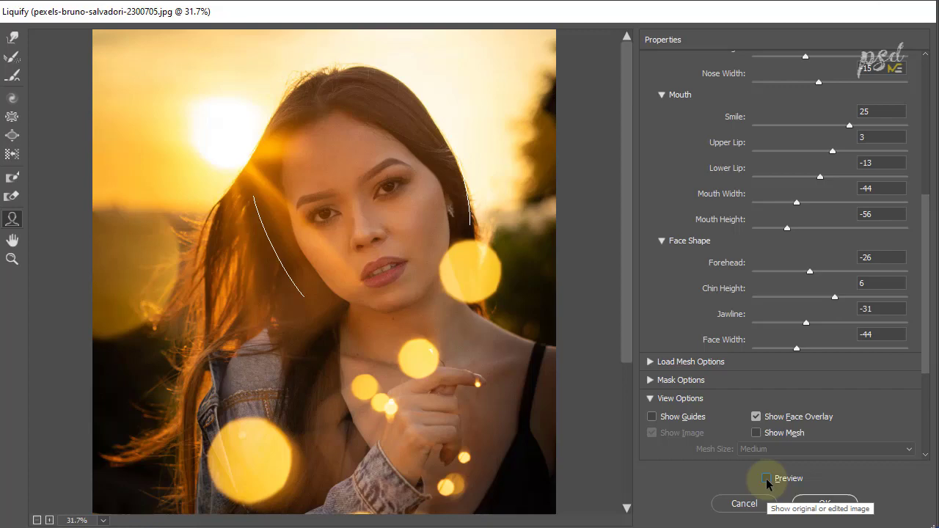
pyautogui.moveTo(396, 185)
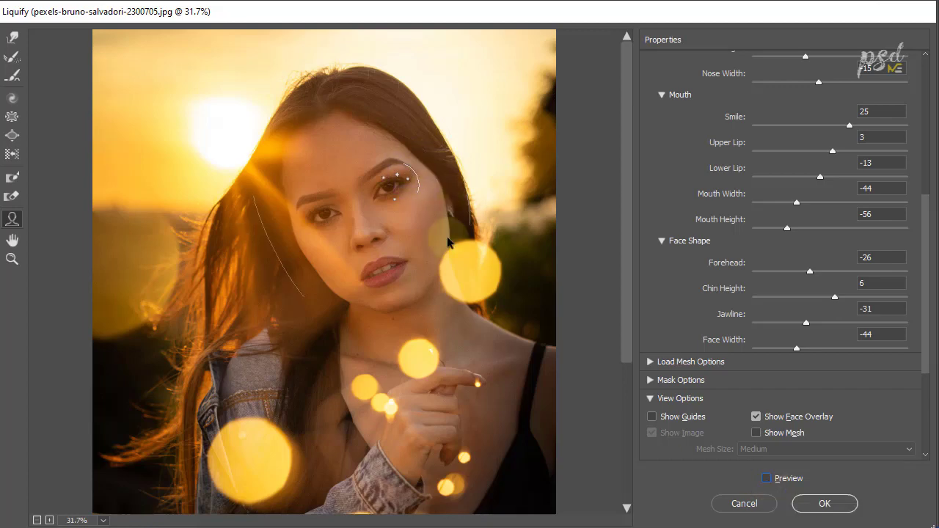
pyautogui.click(858, 450)
pyautogui.click(766, 478)
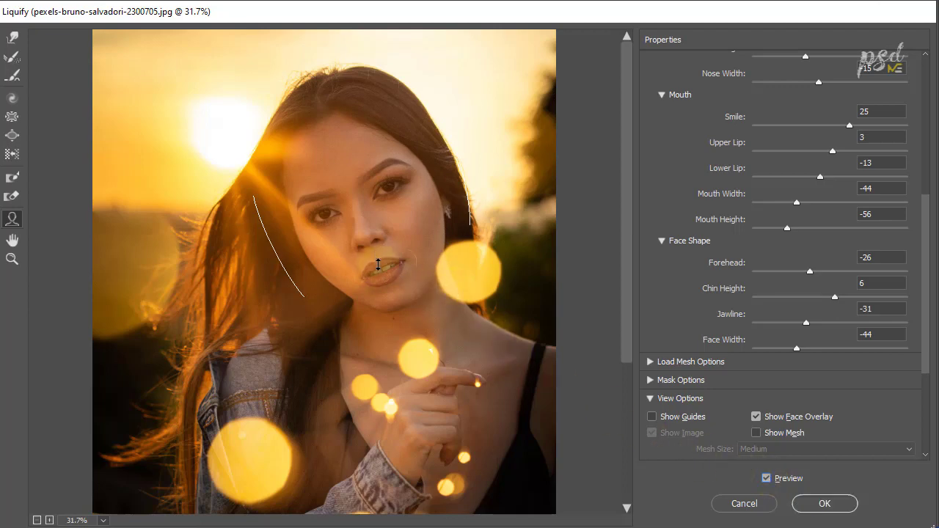
# Select the Forward Warp tool and zoom and pan around the face
pyautogui.moveTo(367, 243)
pyautogui.click(15, 39)
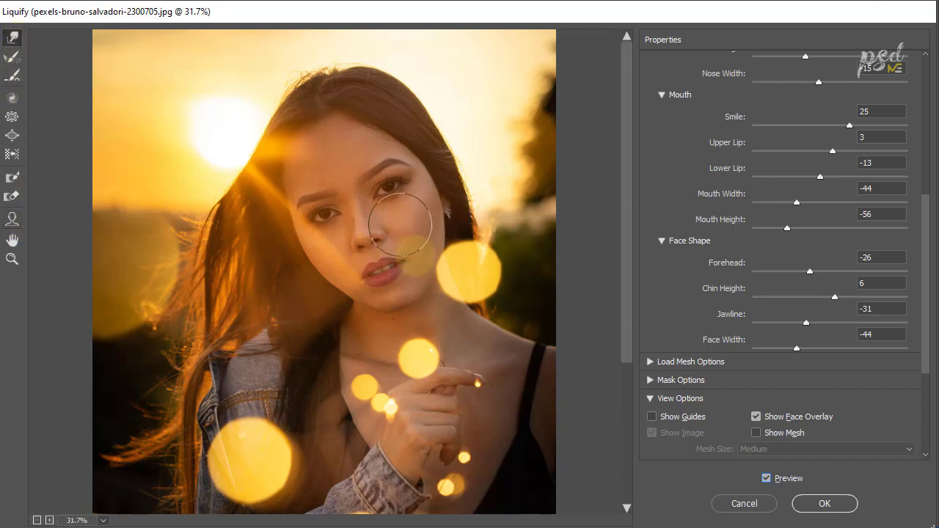
pyautogui.hotkey('ctrl', '+')
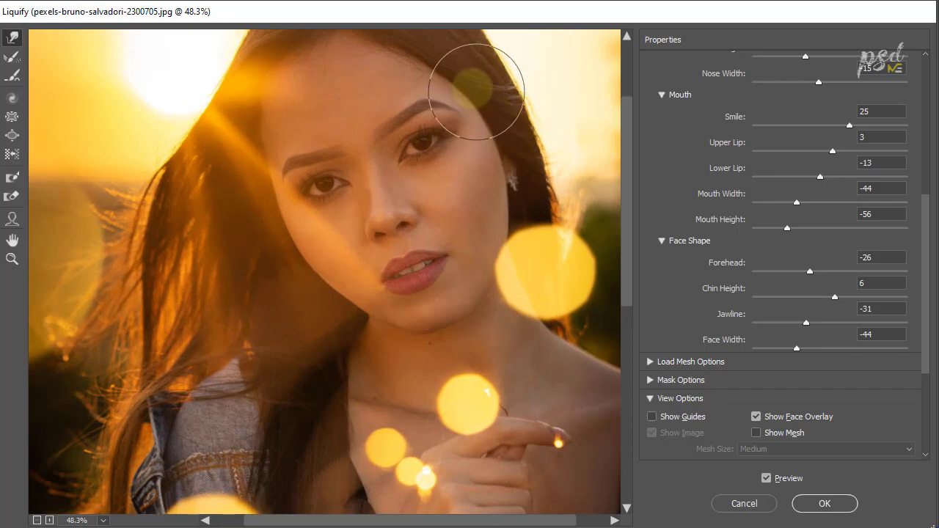
pyautogui.moveTo(408, 257); pyautogui.dragTo(398, 384)
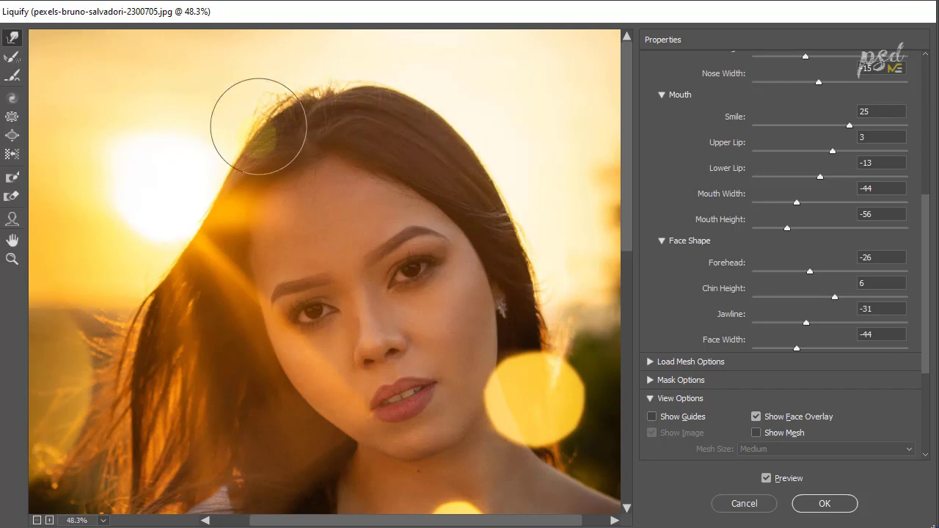
pyautogui.scroll(-1, 272, 231)
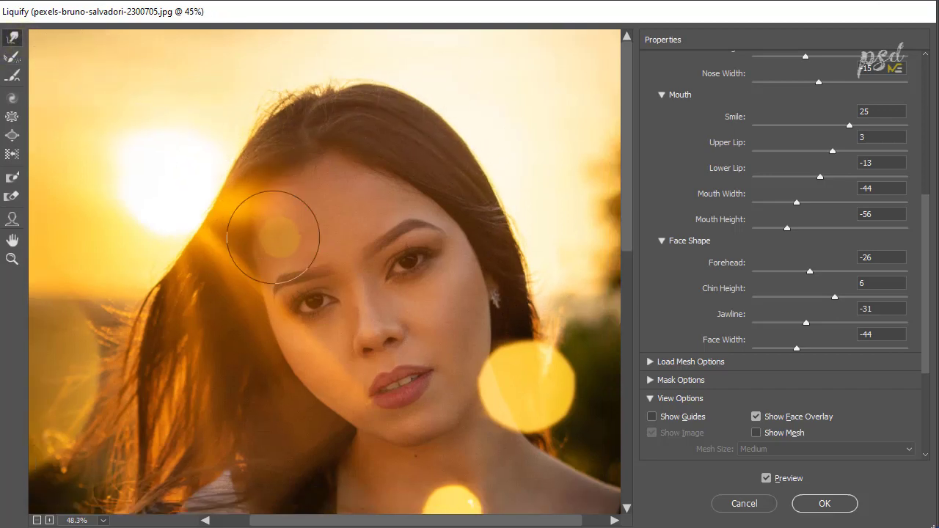
pyautogui.scroll(-2, 335, 242)
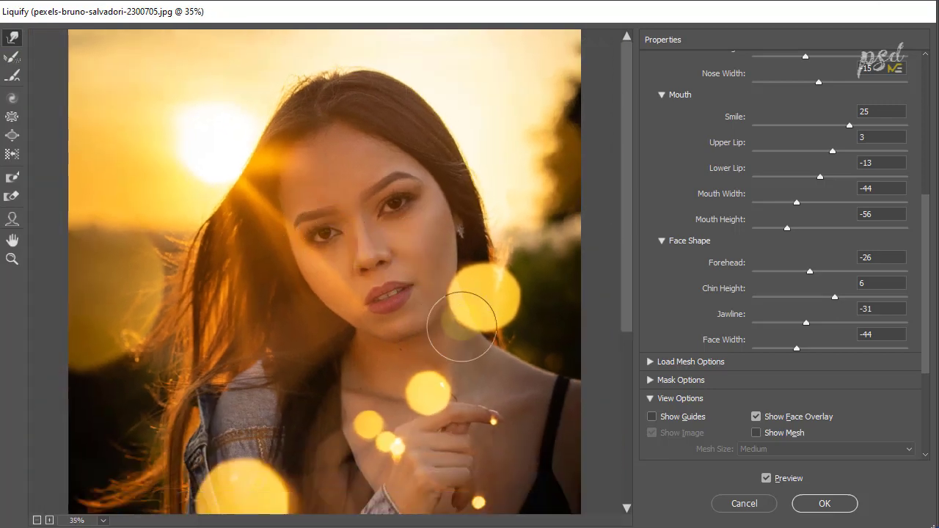
pyautogui.scroll(1, 296, 262)
pyautogui.scroll(2, 296, 262)
pyautogui.scroll(2, 304, 242)
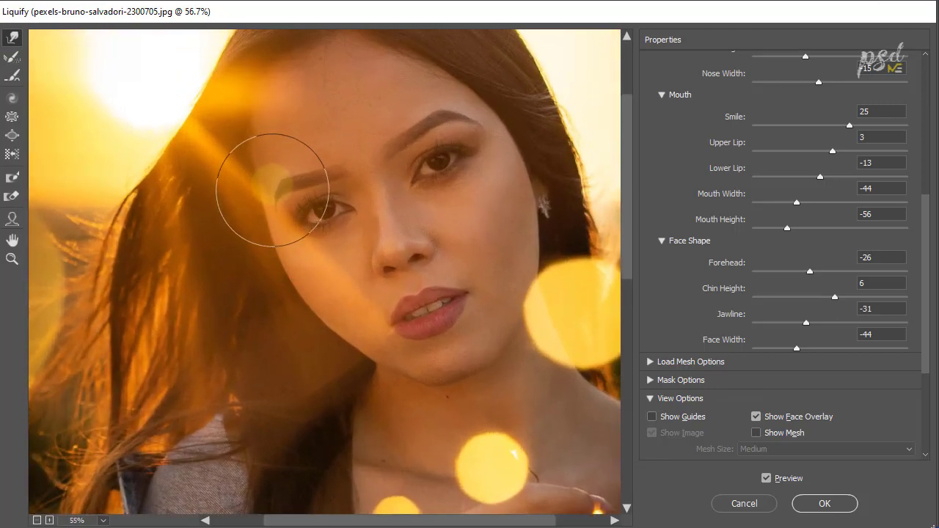
pyautogui.scroll(1, 262, 184)
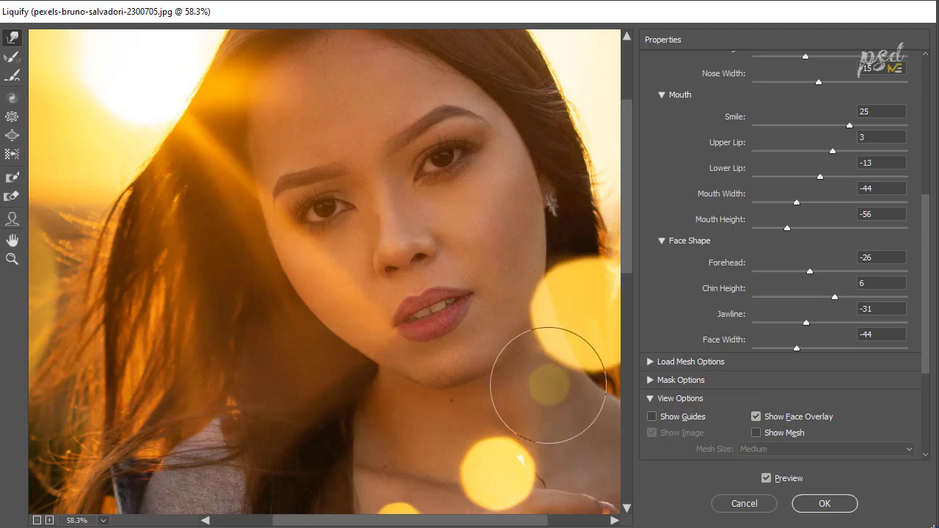
pyautogui.scroll(-1, 514, 339)
pyautogui.scroll(-2, 505, 335)
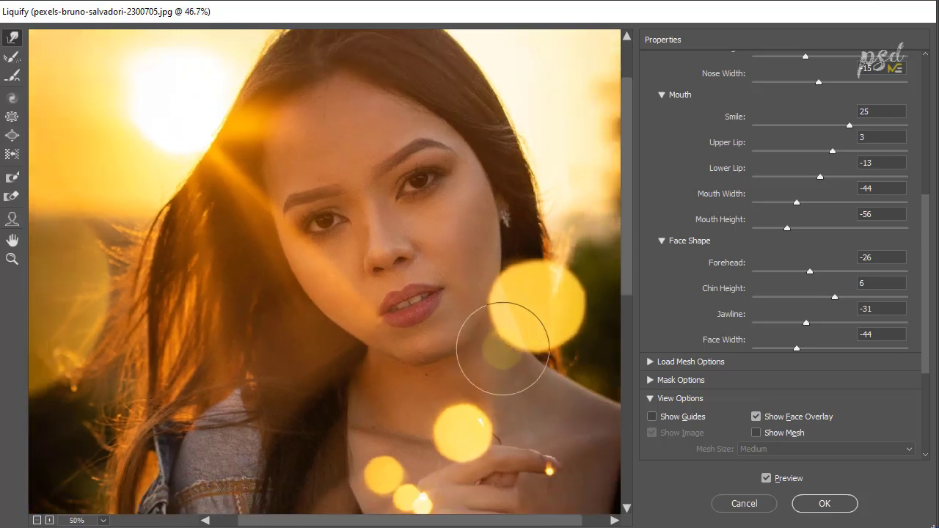
pyautogui.scroll(-1, 485, 307)
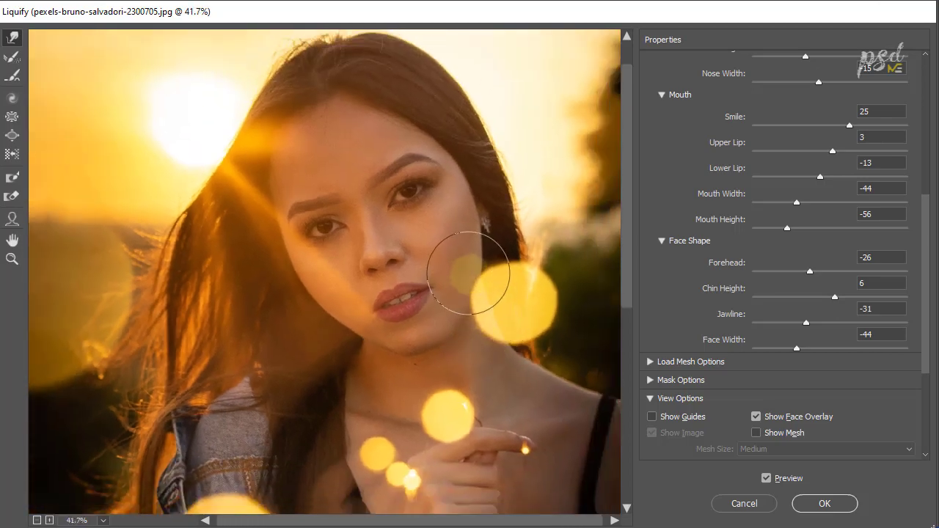
pyautogui.scroll(-1, 470, 294)
pyautogui.scroll(-1, 462, 295)
pyautogui.scroll(-1, 436, 293)
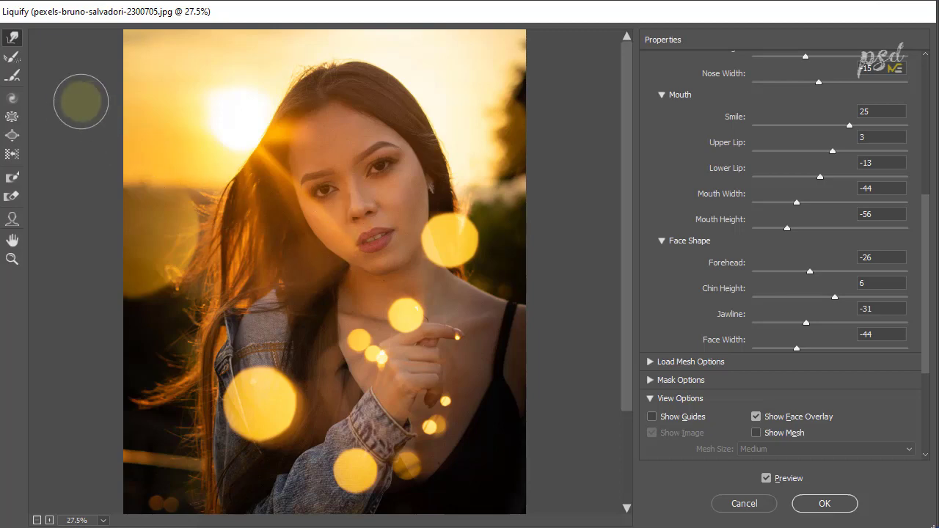
# Review the Face-Aware slider values, then confirm Liquify to apply it to Layer 1
pyautogui.click(18, 225)
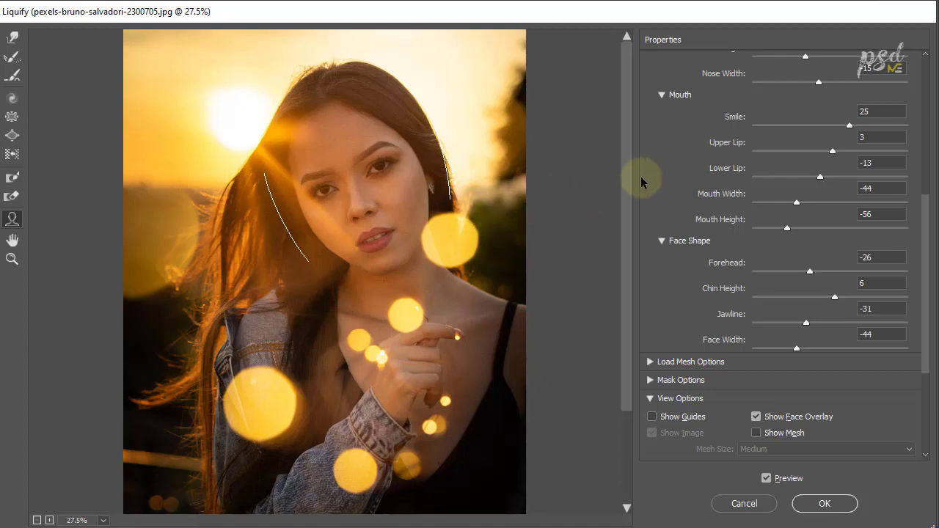
pyautogui.scroll(-2, 629, 191)
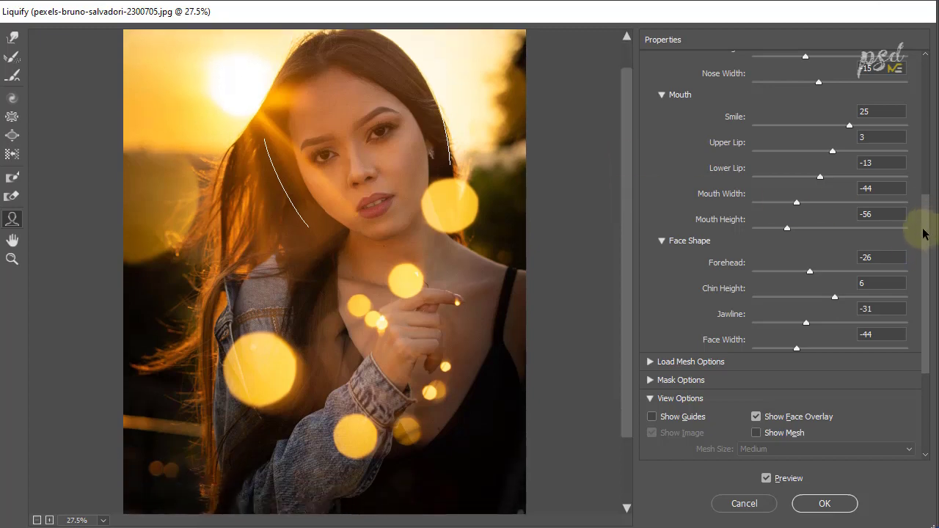
pyautogui.moveTo(926, 232); pyautogui.dragTo(928, 163)
pyautogui.moveTo(440, 168)
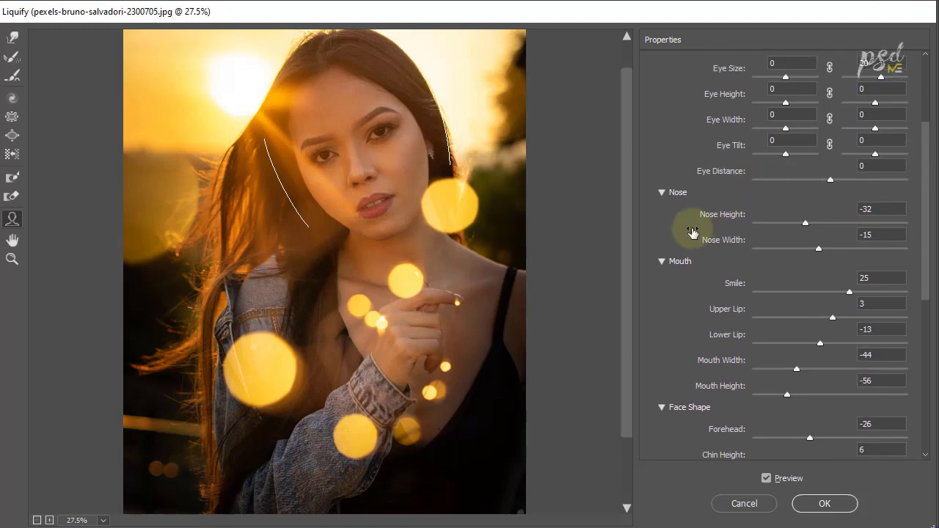
pyautogui.moveTo(635, 269); pyautogui.dragTo(634, 250)
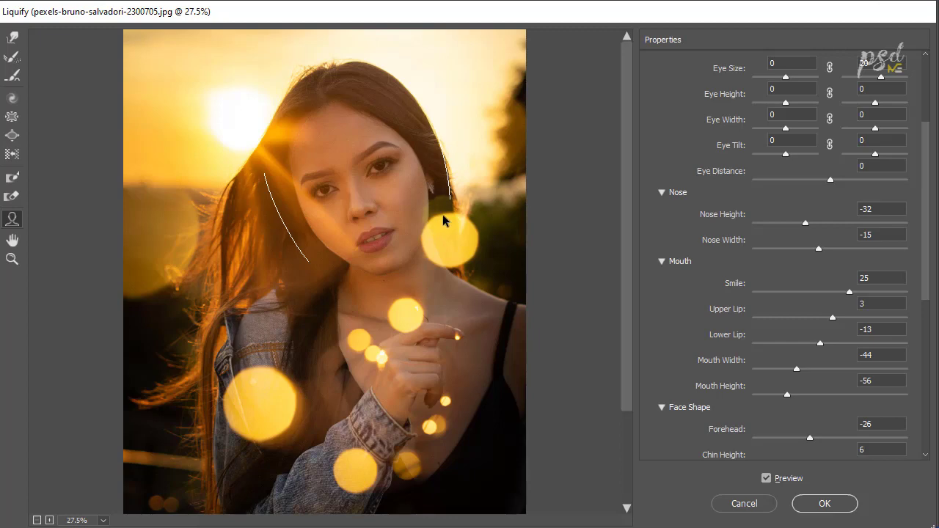
pyautogui.click(825, 503)
pyautogui.scroll(-3, 565, 382)
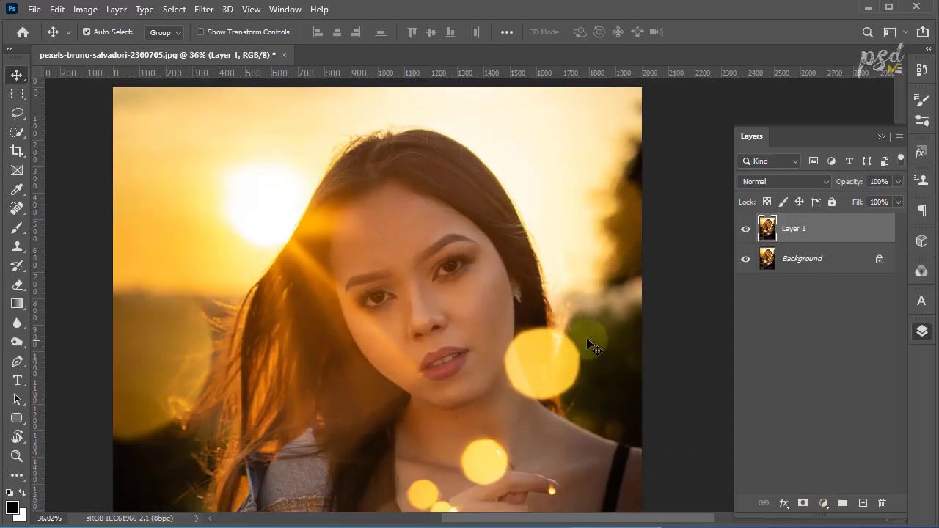
pyautogui.scroll(-3, 587, 338)
pyautogui.scroll(-2, 550, 336)
pyautogui.scroll(3, 559, 242)
pyautogui.scroll(3, 584, 213)
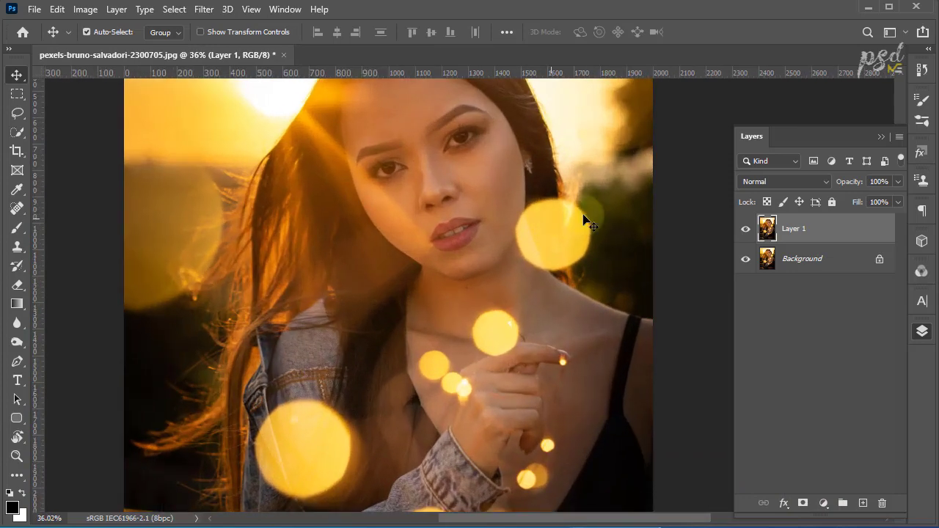
pyautogui.scroll(-2, 591, 219)
pyautogui.scroll(-1, 698, 224)
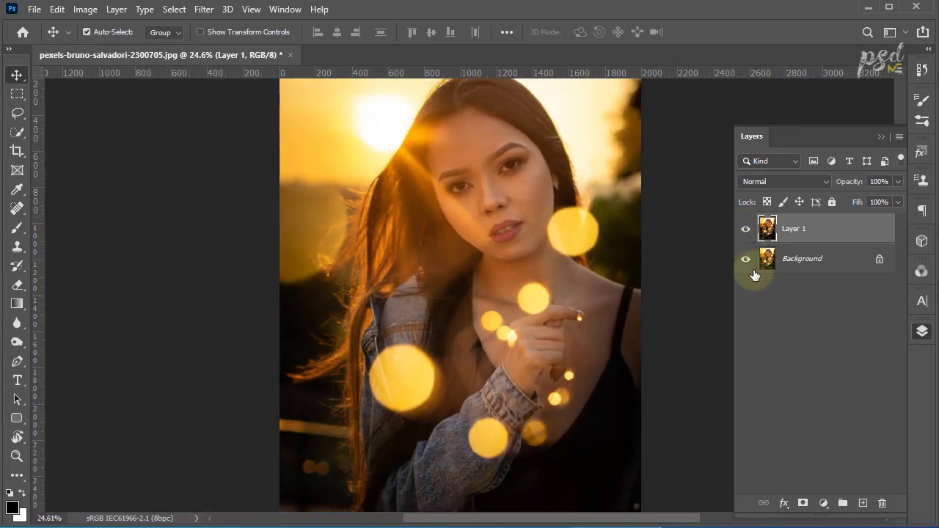
pyautogui.keyDown('alt'); pyautogui.click(746, 259); pyautogui.keyUp('alt')
pyautogui.keyDown('alt'); pyautogui.click(738, 263); pyautogui.keyUp('alt')
pyautogui.keyDown('alt'); pyautogui.click(744, 261); pyautogui.keyUp('alt')
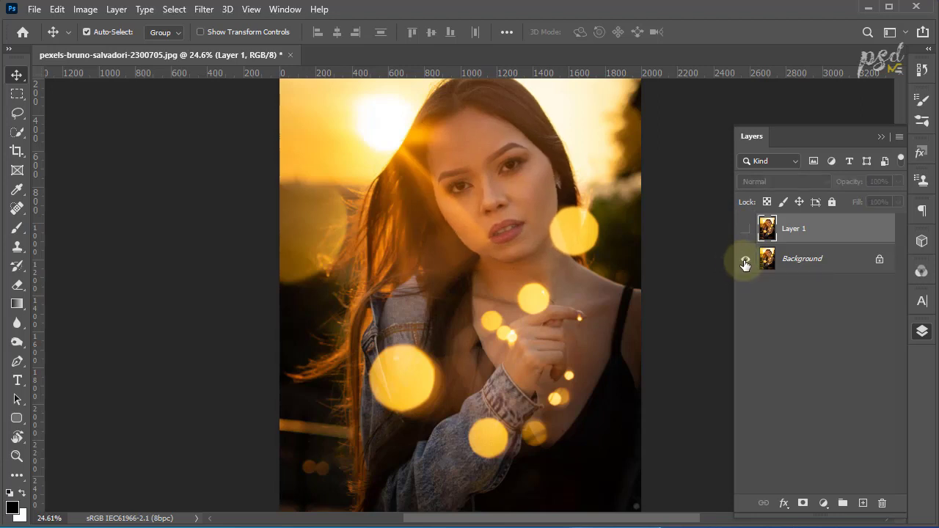
pyautogui.keyDown('alt'); pyautogui.click(745, 262); pyautogui.keyUp('alt')
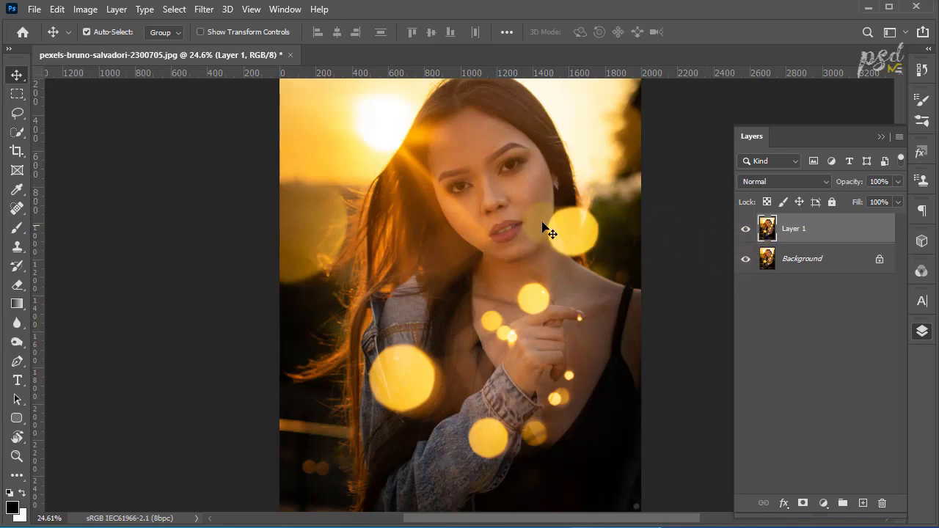
pyautogui.keyDown('alt'); pyautogui.click(745, 258); pyautogui.keyUp('alt')
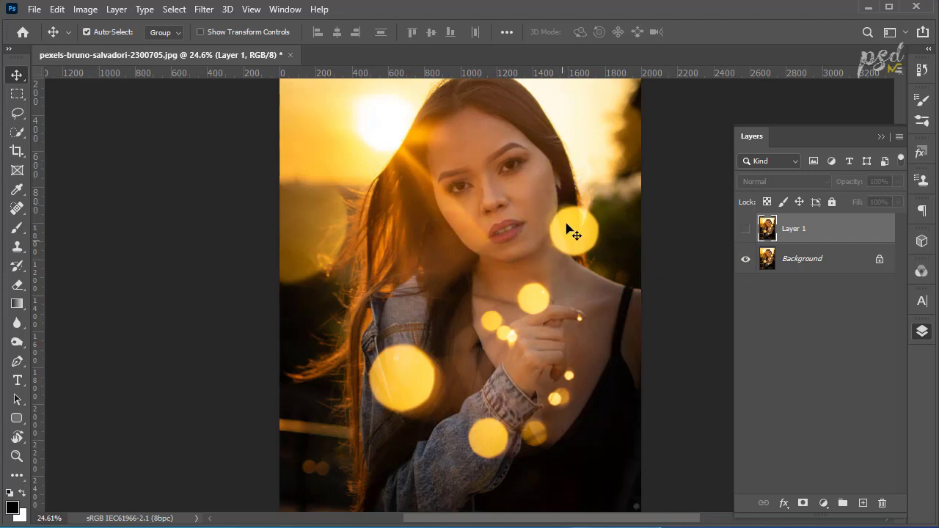
pyautogui.click(746, 260)
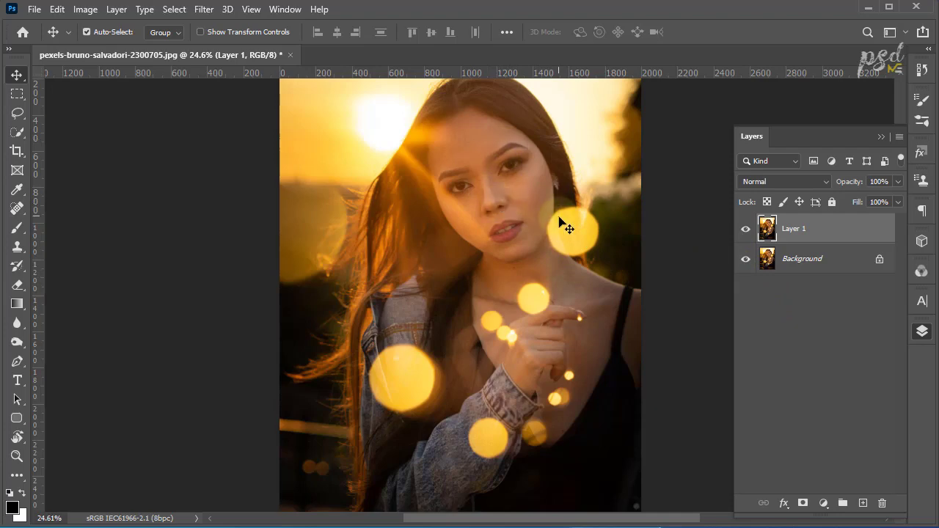
# Zoom and pan around the portrait to inspect the slimmed face on Layer 1
pyautogui.scroll(-1, 543, 220)
pyautogui.scroll(1, 532, 222)
pyautogui.scroll(3, 536, 219)
pyautogui.scroll(2, 509, 243)
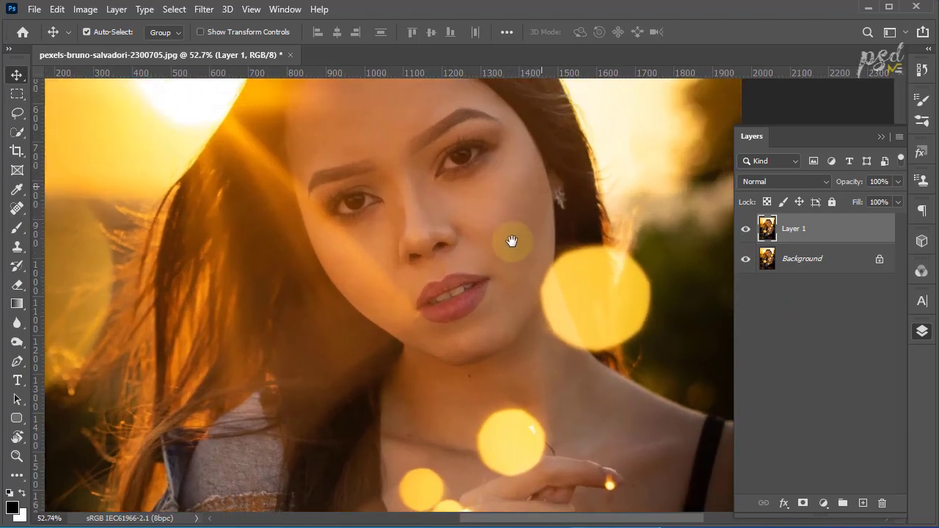
pyautogui.scroll(-2, 474, 254)
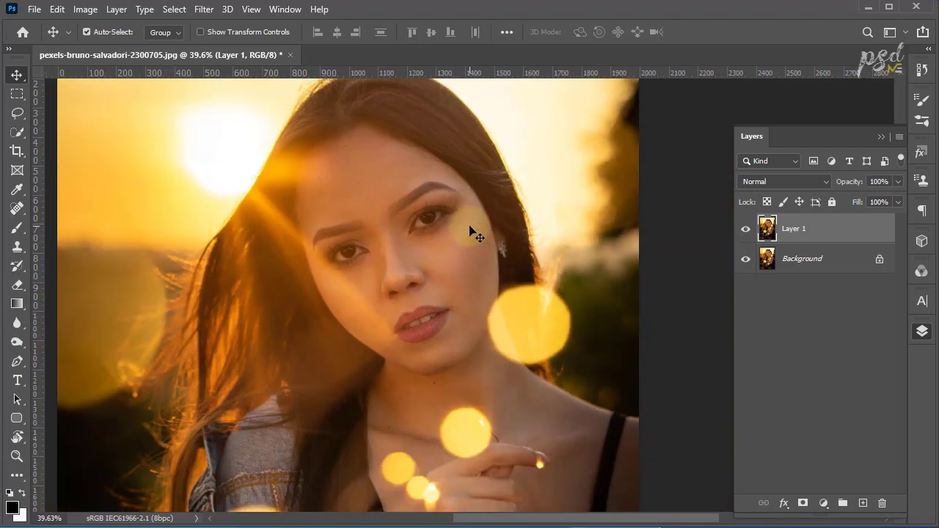
pyautogui.scroll(-2, 471, 231)
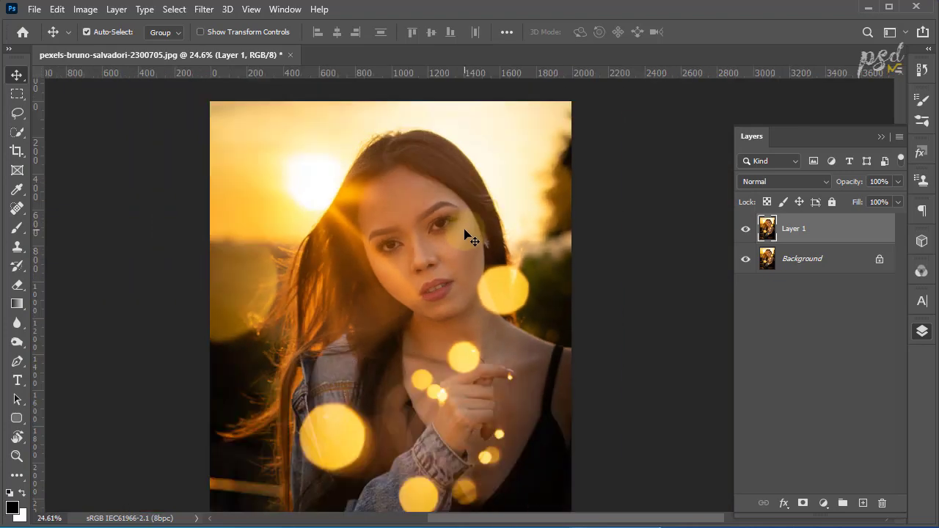
pyautogui.moveTo(463, 233); pyautogui.dragTo(454, 233)
pyautogui.scroll(-1, 454, 234)
pyautogui.scroll(-1, 456, 234)
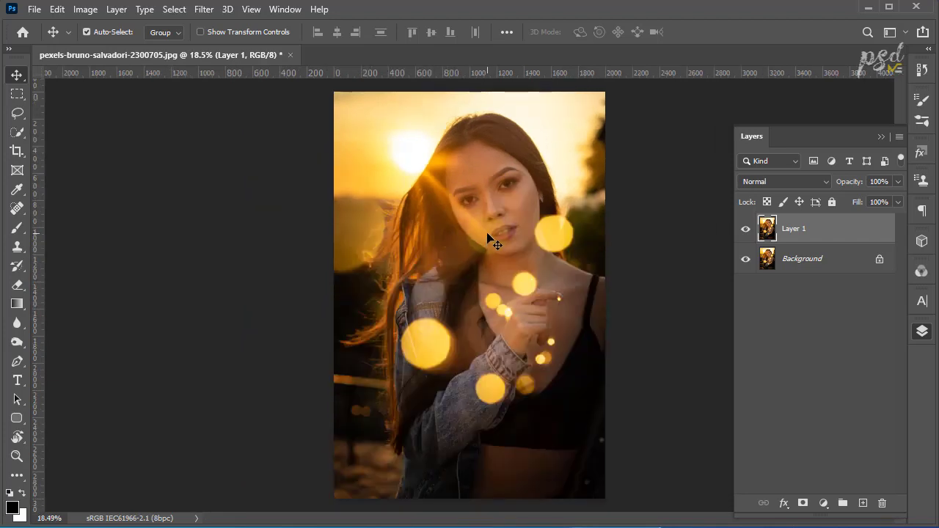
pyautogui.moveTo(488, 235)
pyautogui.mouseDown()
pyautogui.moveTo(447, 246)
pyautogui.moveTo(458, 231)
pyautogui.mouseUp()
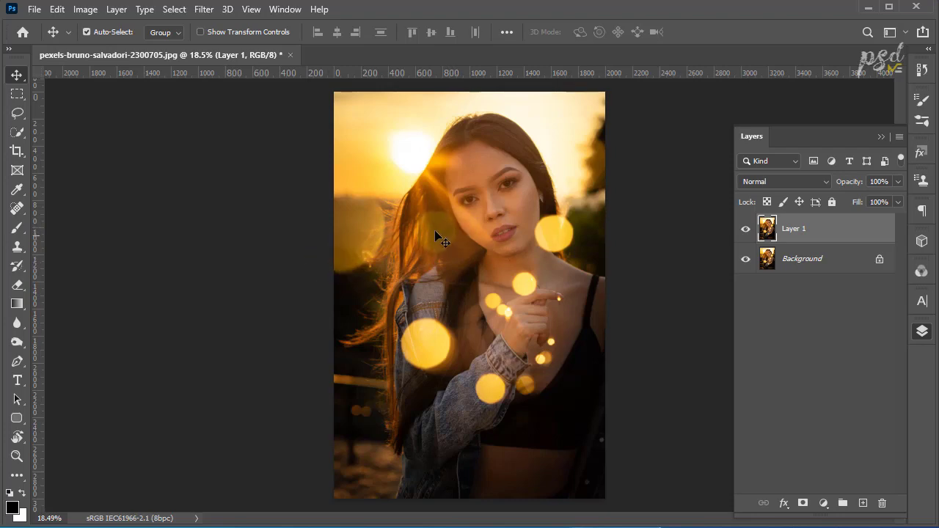
pyautogui.scroll(1, 460, 230)
pyautogui.scroll(2, 470, 220)
pyautogui.scroll(1, 481, 211)
pyautogui.scroll(1, 562, 210)
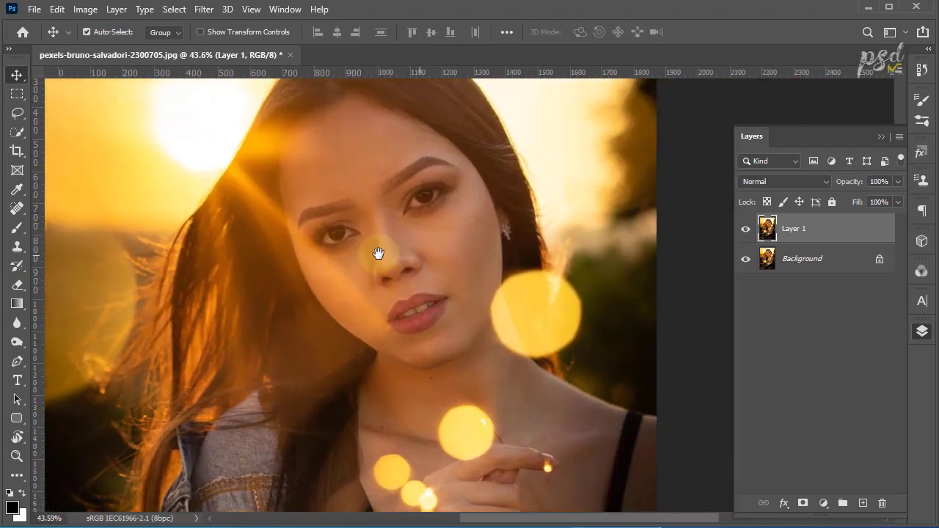
pyautogui.moveTo(377, 252)
pyautogui.mouseDown()
pyautogui.moveTo(474, 252)
pyautogui.moveTo(465, 252)
pyautogui.mouseUp()
pyautogui.scroll(-1, 465, 253)
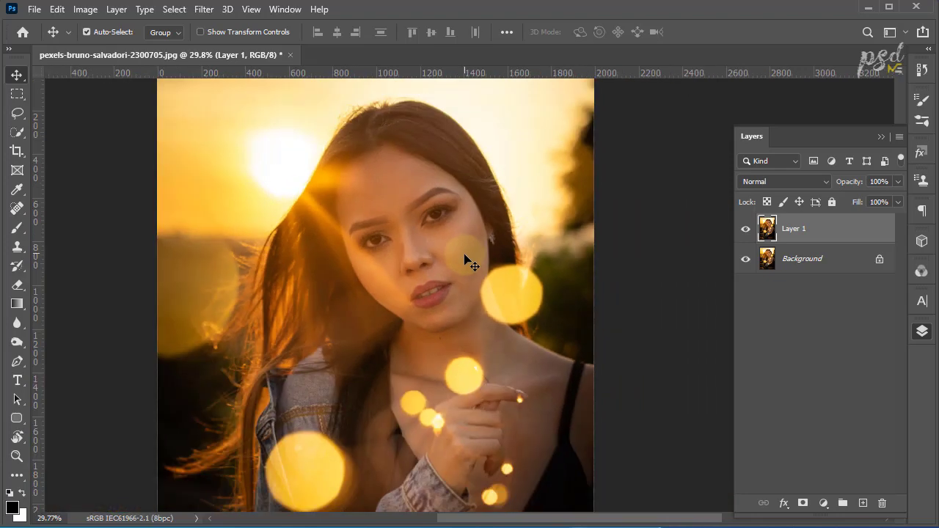
pyautogui.scroll(-1, 470, 259)
pyautogui.moveTo(535, 296)
pyautogui.mouseDown()
pyautogui.moveTo(423, 472)
pyautogui.moveTo(477, 405)
pyautogui.moveTo(514, 431)
pyautogui.moveTo(398, 472)
pyautogui.moveTo(514, 394)
pyautogui.mouseUp()
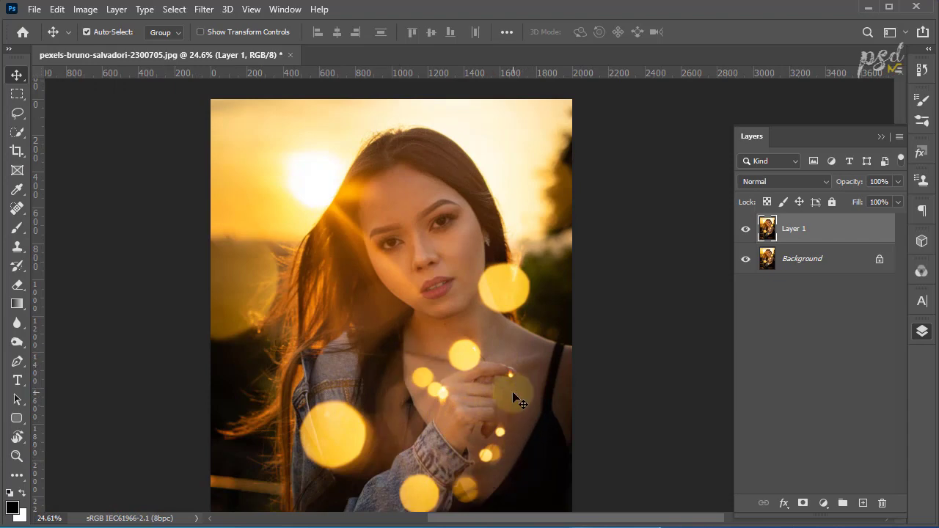
pyautogui.scroll(-1, 519, 400)
pyautogui.scroll(-1, 519, 387)
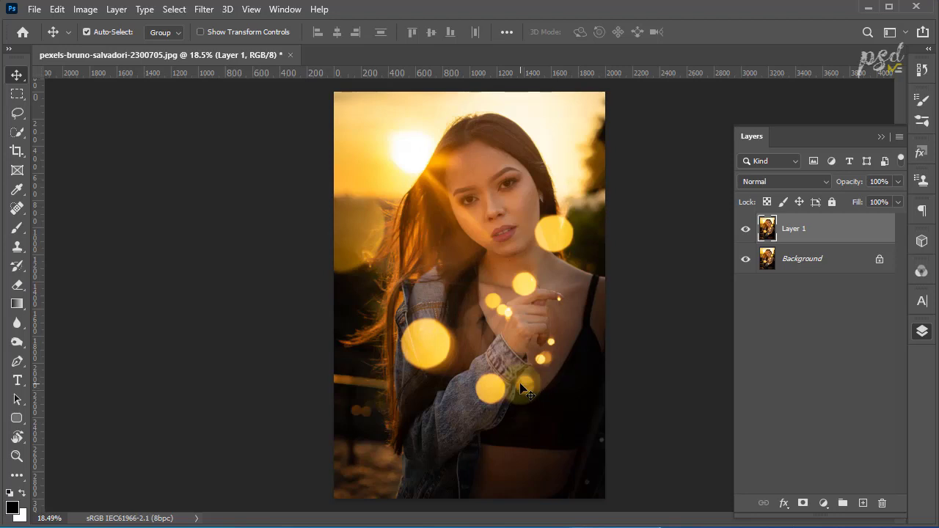
pyautogui.moveTo(527, 395)
pyautogui.mouseDown()
pyautogui.moveTo(330, 146)
pyautogui.moveTo(312, 173)
pyautogui.mouseUp()
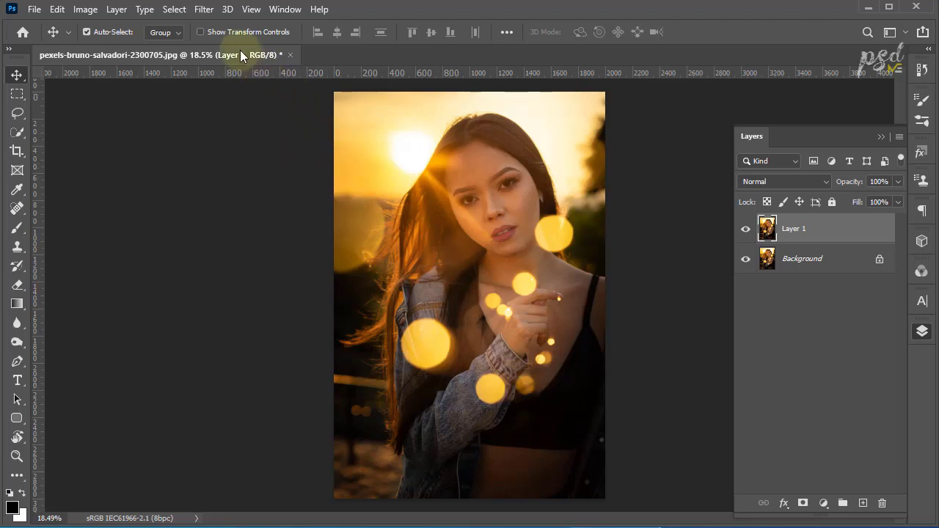
pyautogui.click(204, 10)
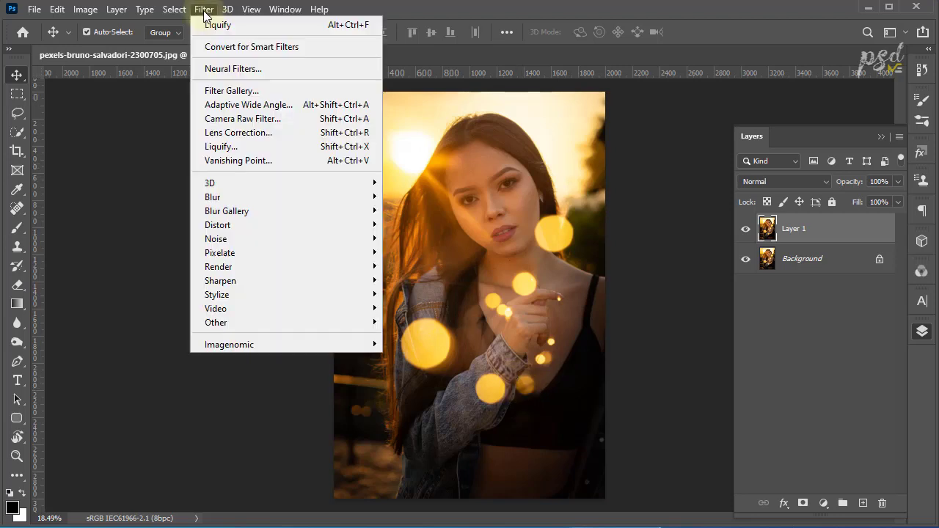
pyautogui.click(259, 146)
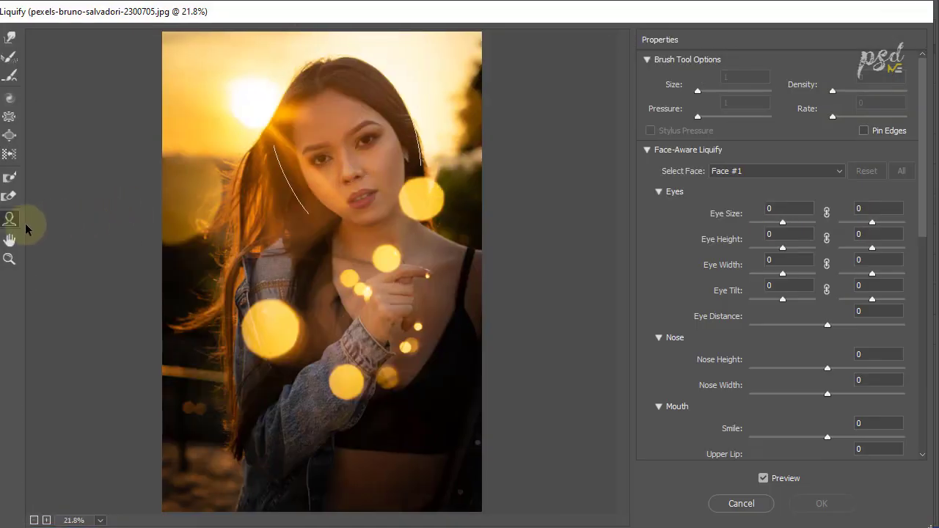
pyautogui.click(8, 219)
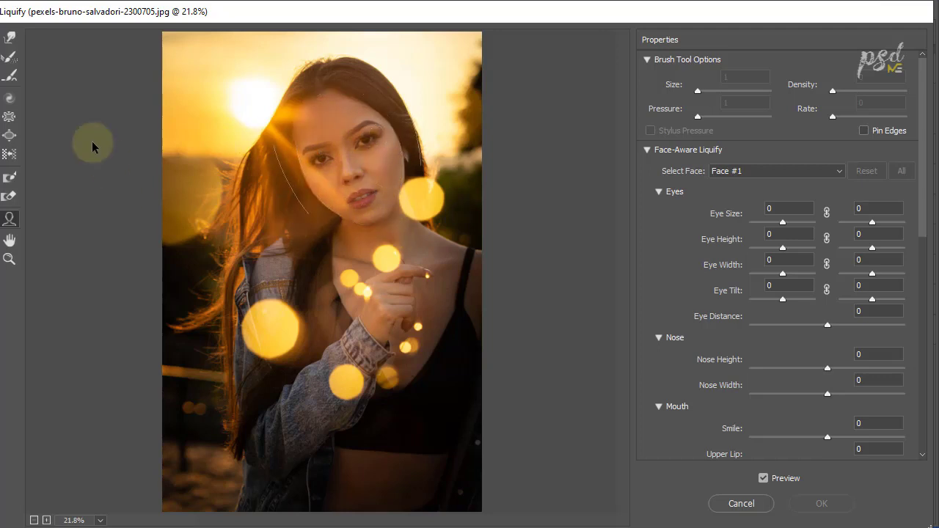
pyautogui.click(10, 37)
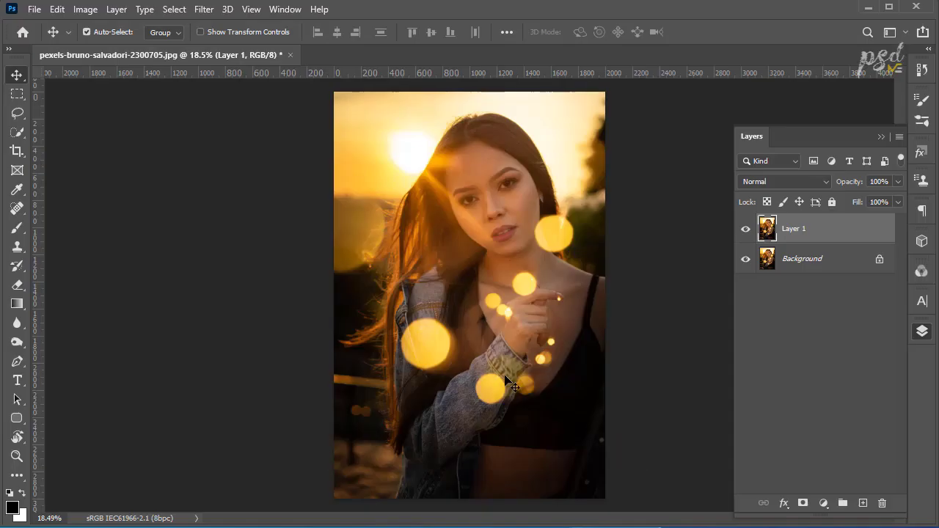
pyautogui.scroll(2, 553, 279)
pyautogui.scroll(2, 550, 279)
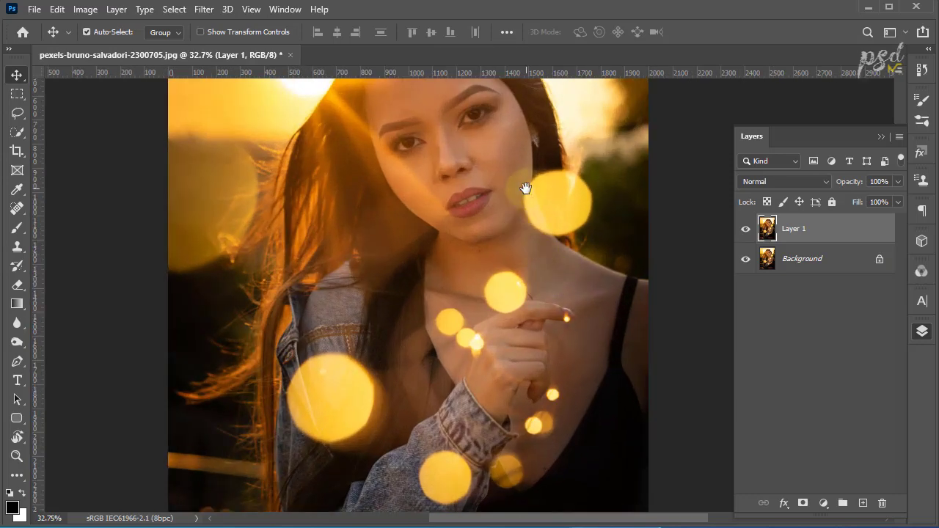
pyautogui.moveTo(524, 184); pyautogui.dragTo(513, 290)
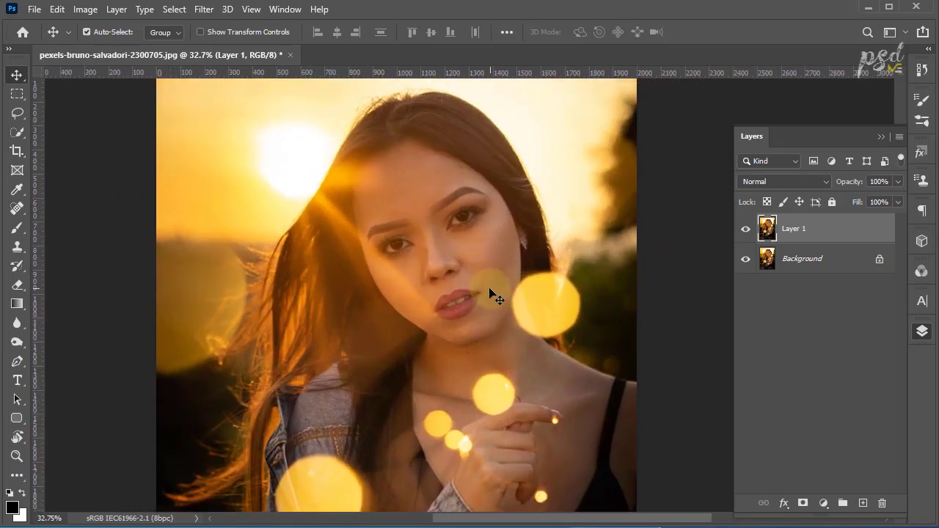
pyautogui.scroll(-1, 473, 290)
pyautogui.scroll(-1, 473, 290)
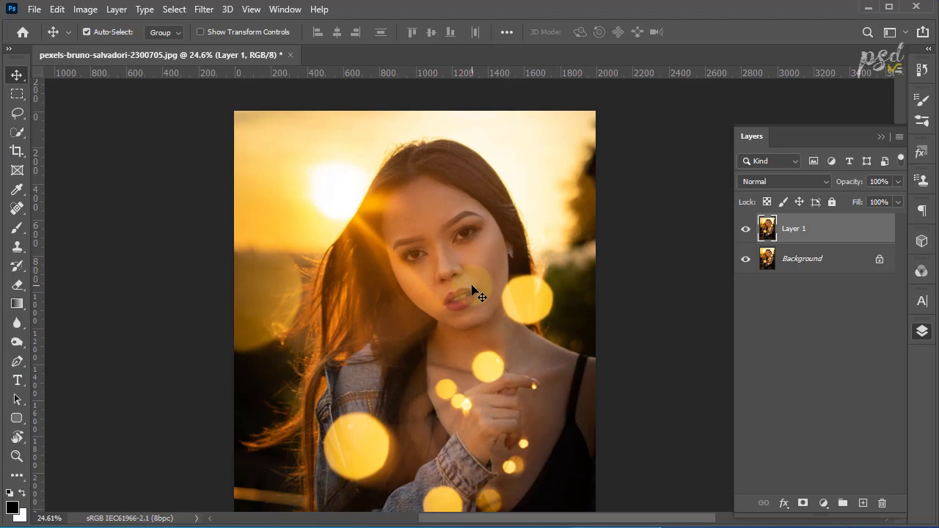